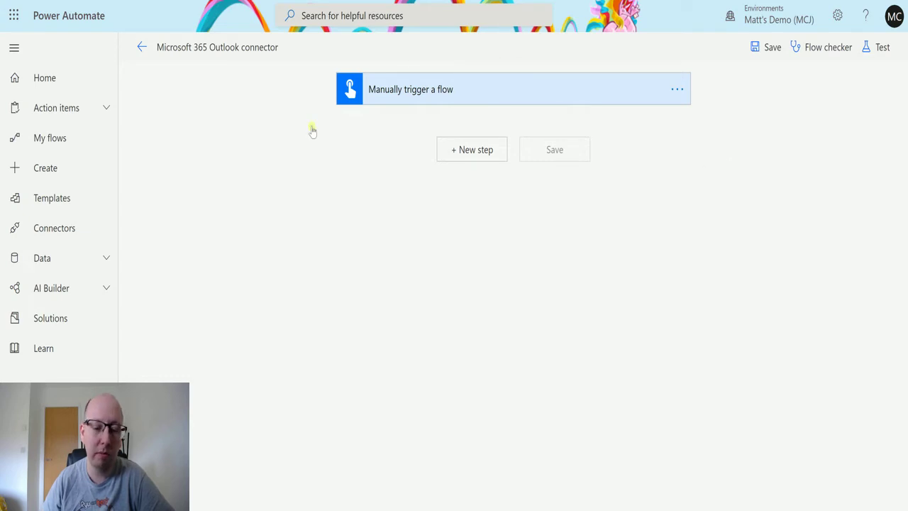
# - Add the Microsoft 365 Outlook action Create event (V4) after the manual trigger
pyautogui.click(461, 157)
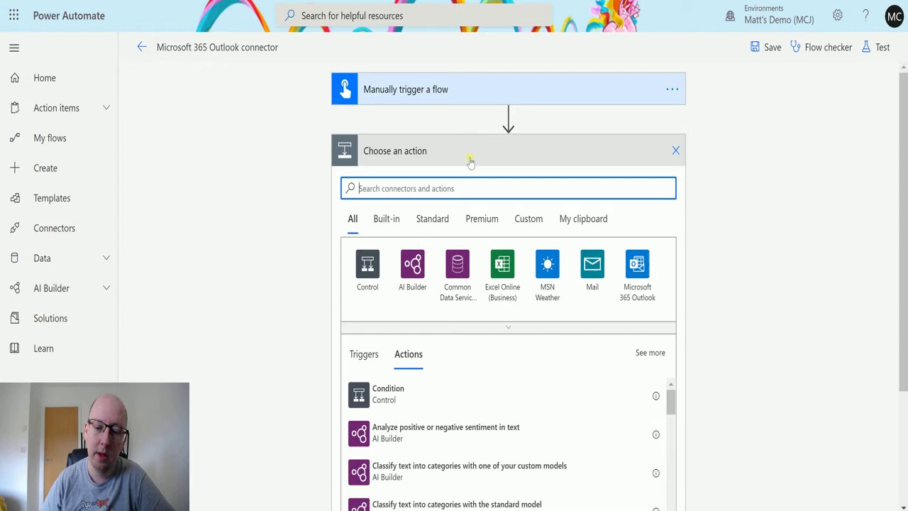
pyautogui.click(640, 265)
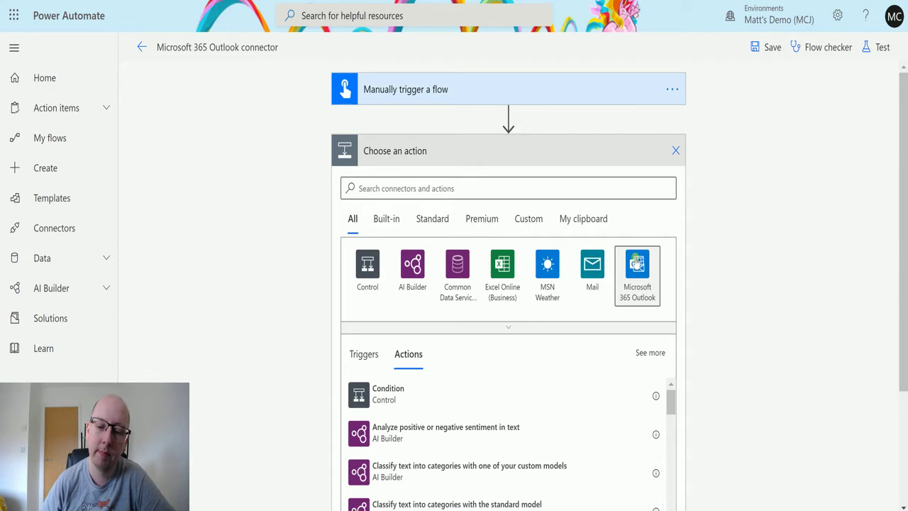
pyautogui.click(636, 266)
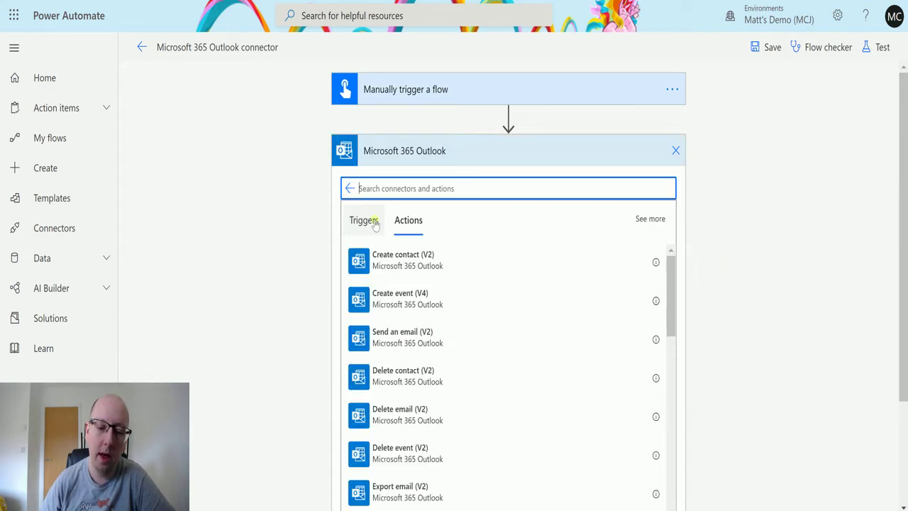
pyautogui.click(426, 299)
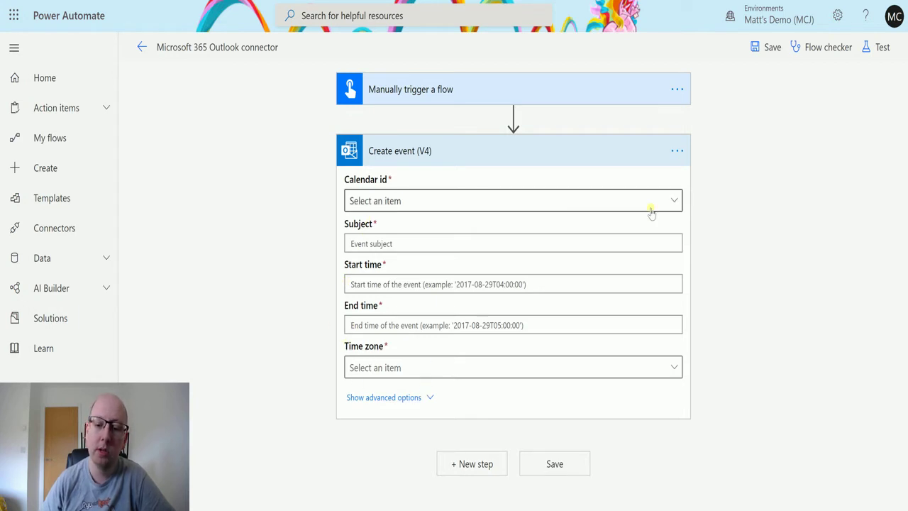
# - Set the event's calendar id to Calendar and its subject to "Meeting to discuss Ice Cream"
pyautogui.click(673, 202)
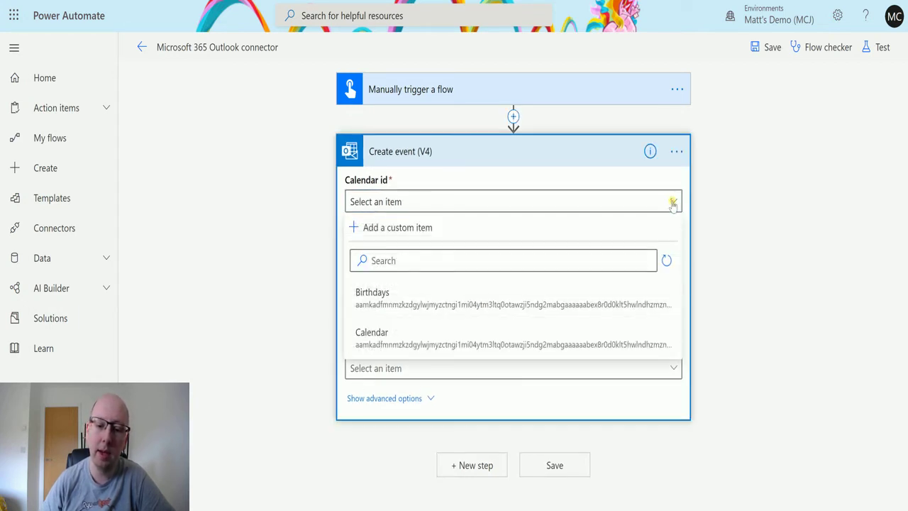
pyautogui.click(478, 343)
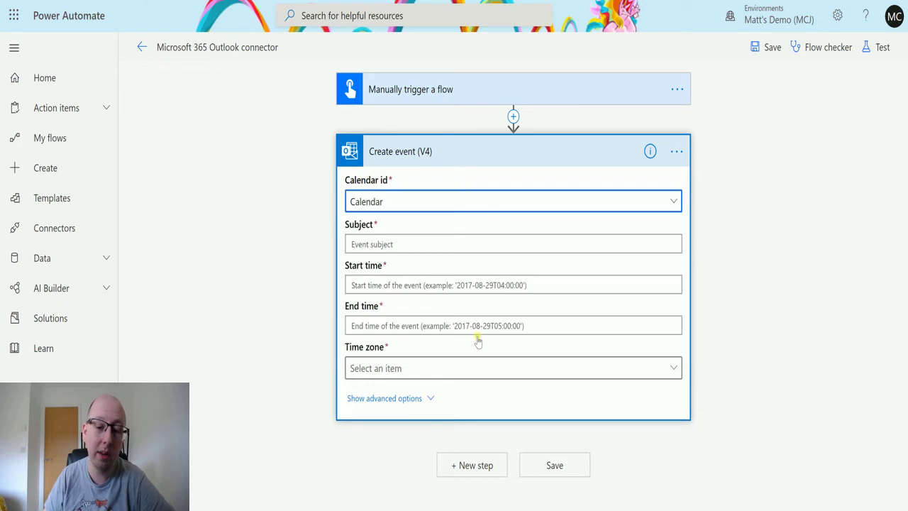
pyautogui.click(392, 244)
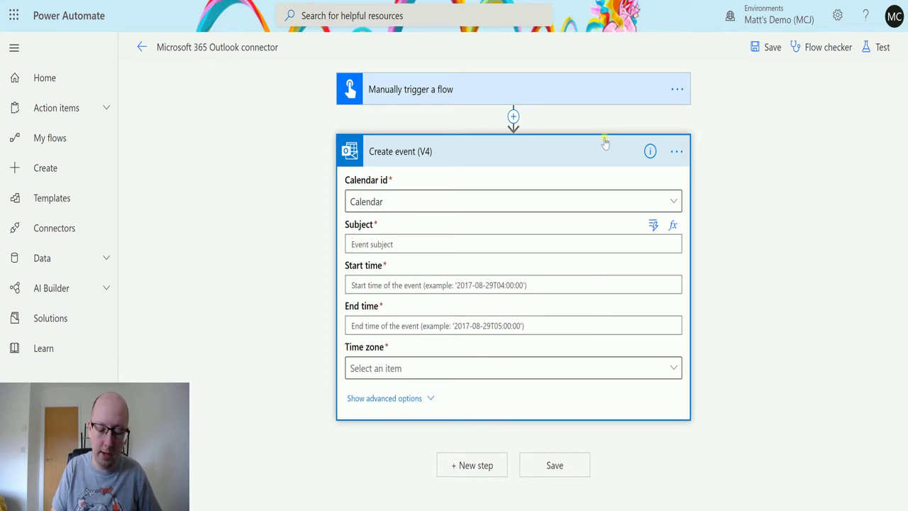
pyautogui.write('Meeting to ')
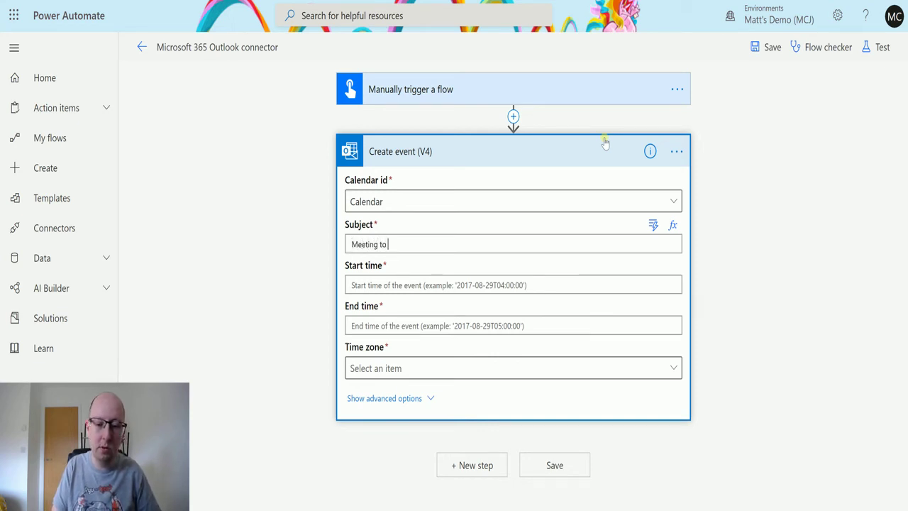
pyautogui.write('discuss')
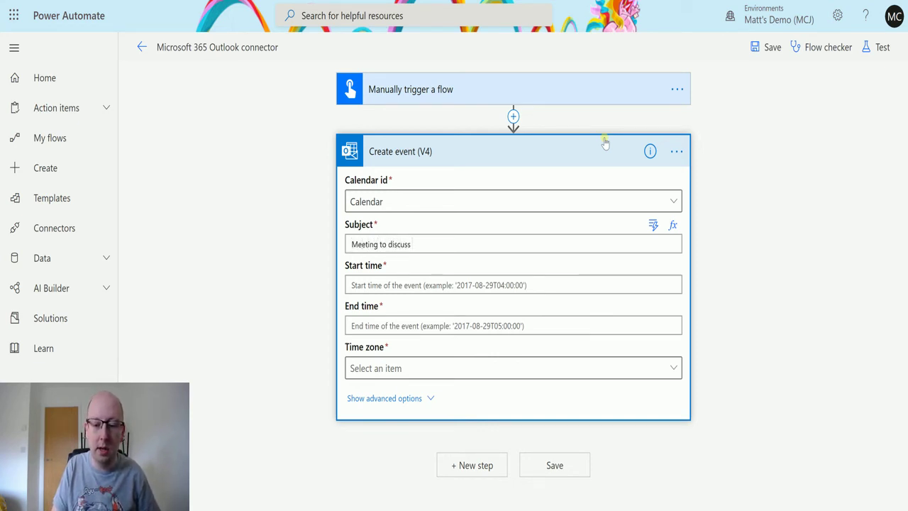
pyautogui.write(' Ice Cream')
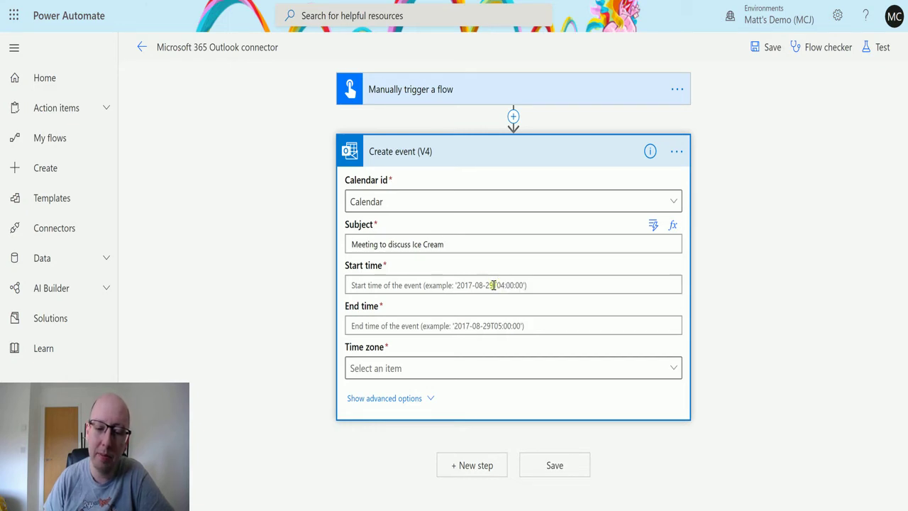
# - Set the event's start time to the expression utcNow()
pyautogui.click(492, 284)
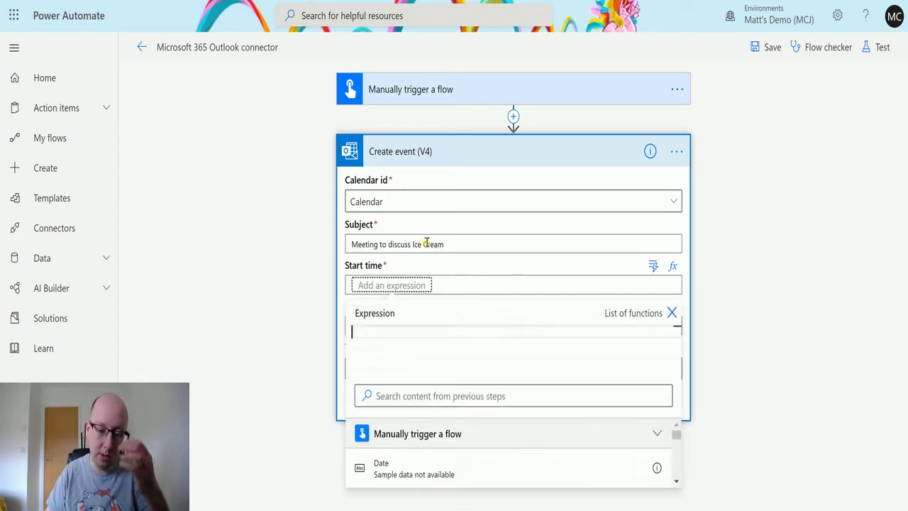
pyautogui.write('utcNow()')
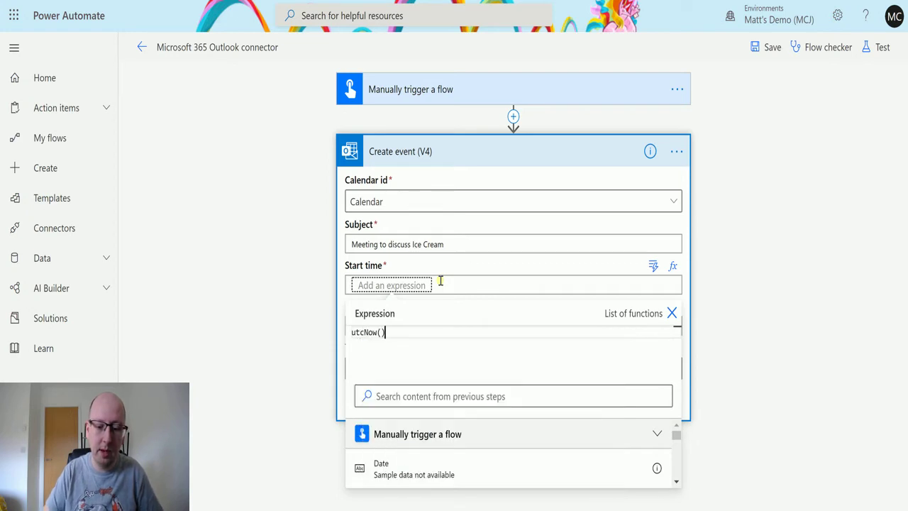
pyautogui.press('Return')
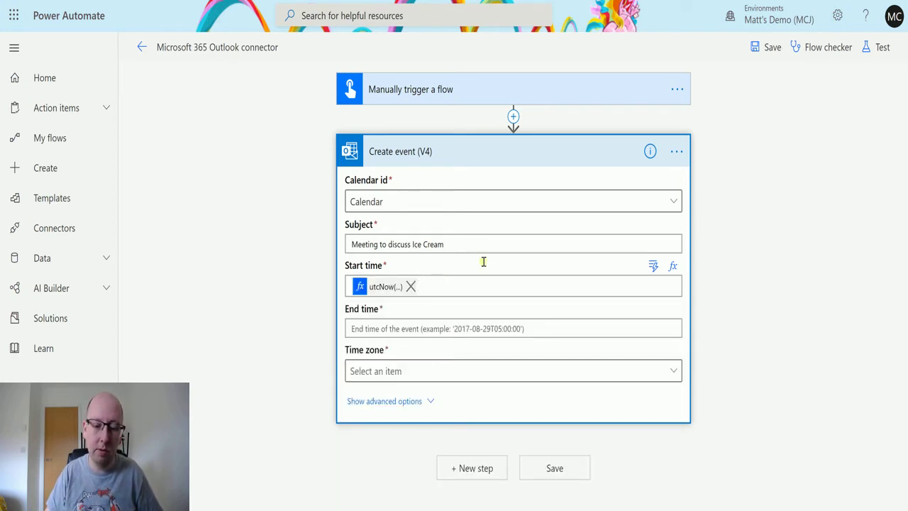
# - Set the event's end time to the expression addHours(utcNow(),1)
pyautogui.click(487, 327)
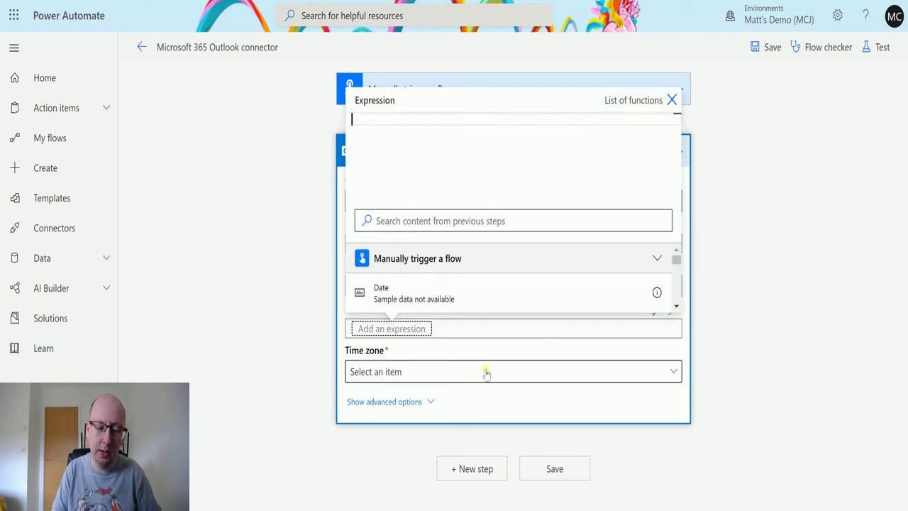
pyautogui.write('add')
pyautogui.press('Down')
pyautogui.press('Down')
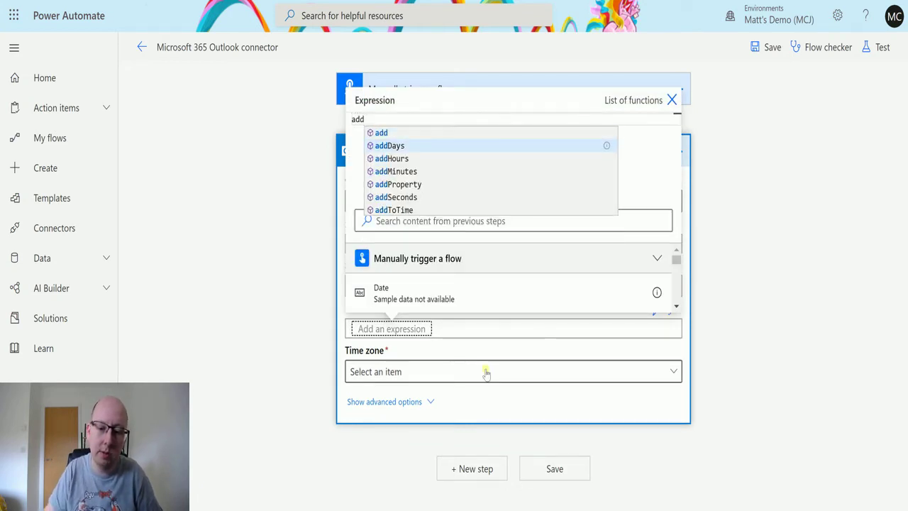
pyautogui.press('Return')
pyautogui.write('(')
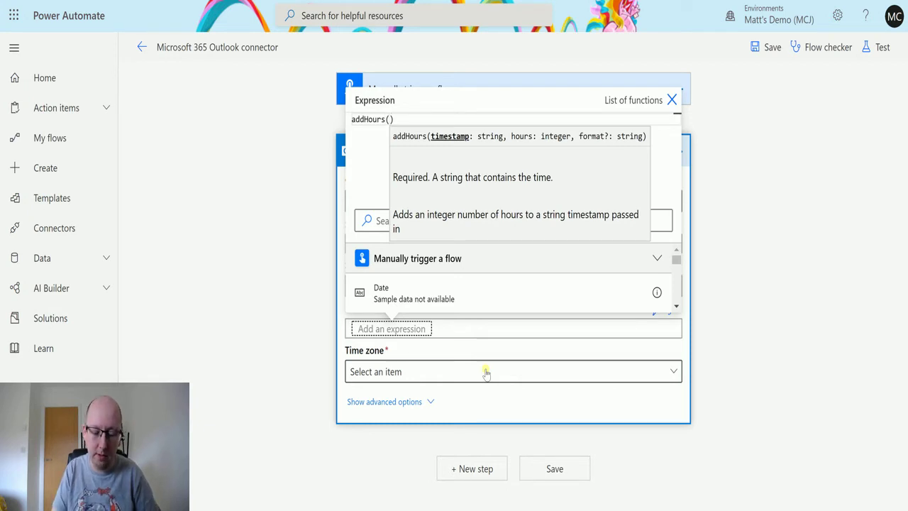
pyautogui.write('utc')
pyautogui.press('Return')
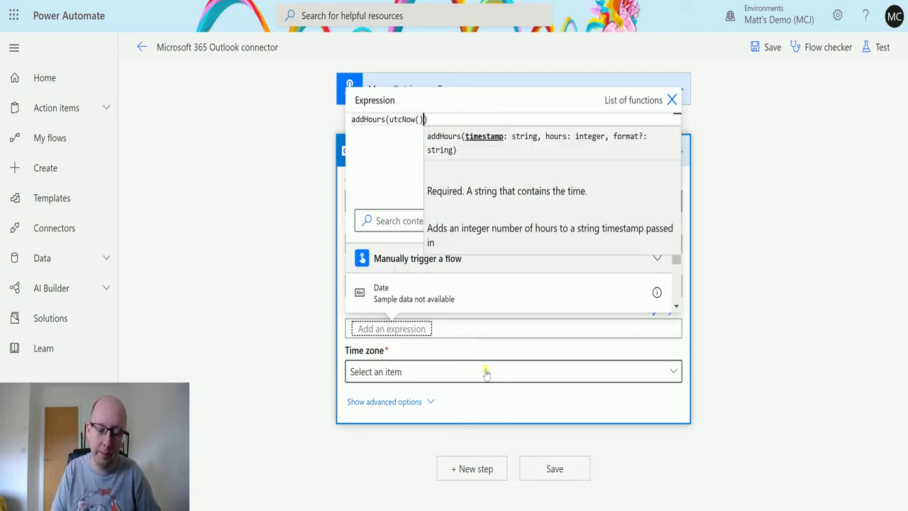
pyautogui.write(',1')
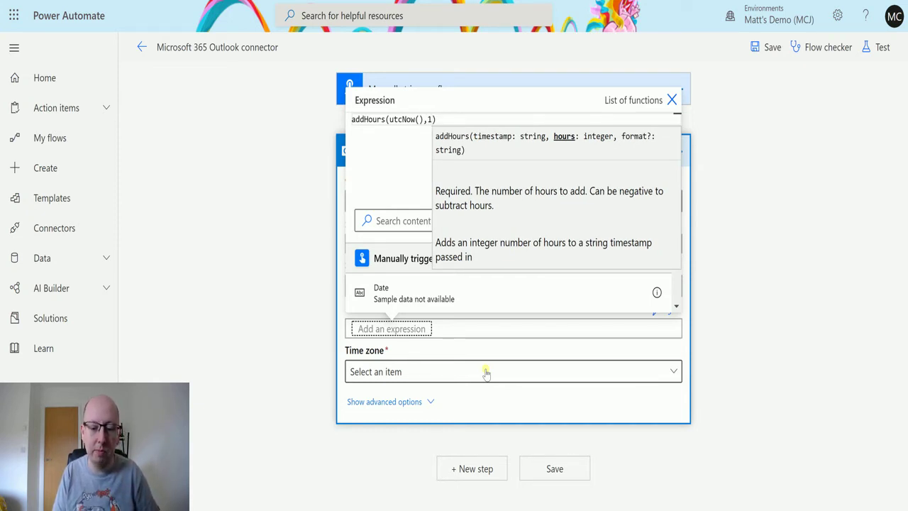
pyautogui.press('Return')
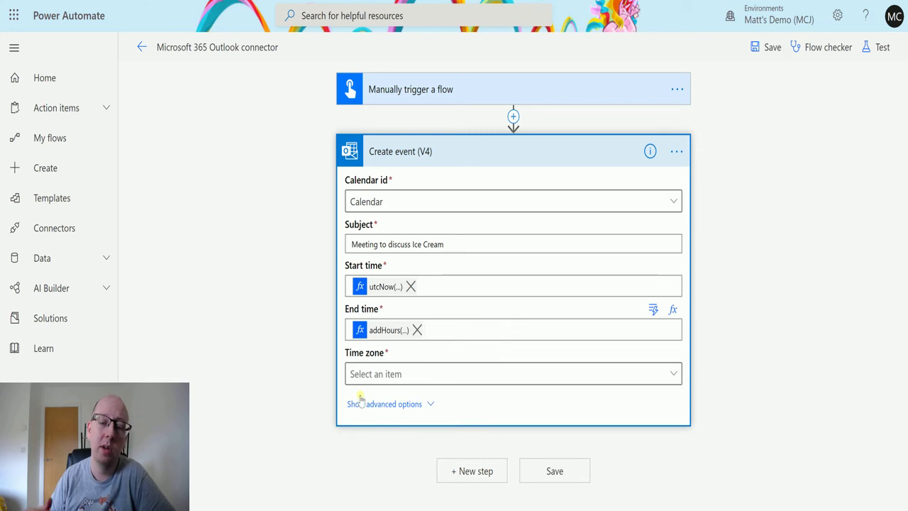
# - Set the event's time zone to (UTC+01:00) Amsterdam, Berlin, Bern, Rome, Stockholm, Vienna
pyautogui.click(491, 373)
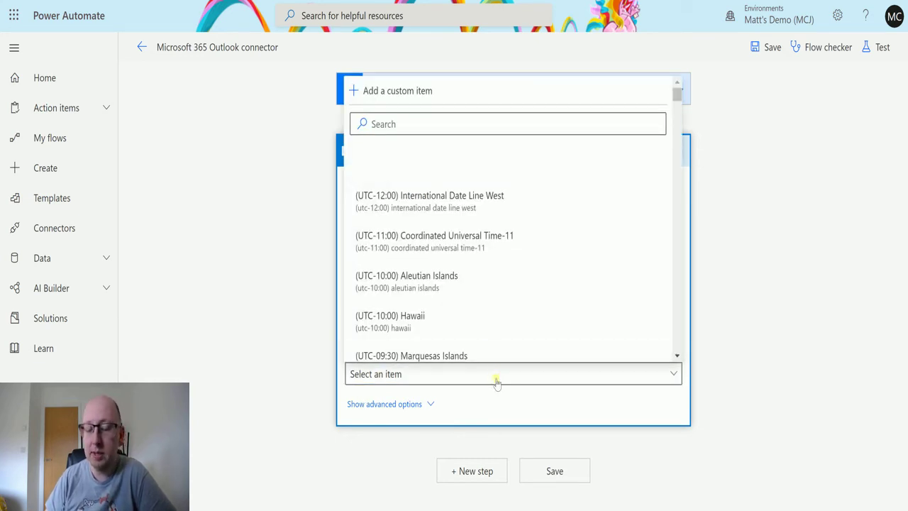
pyautogui.scroll(-10, 463, 250)
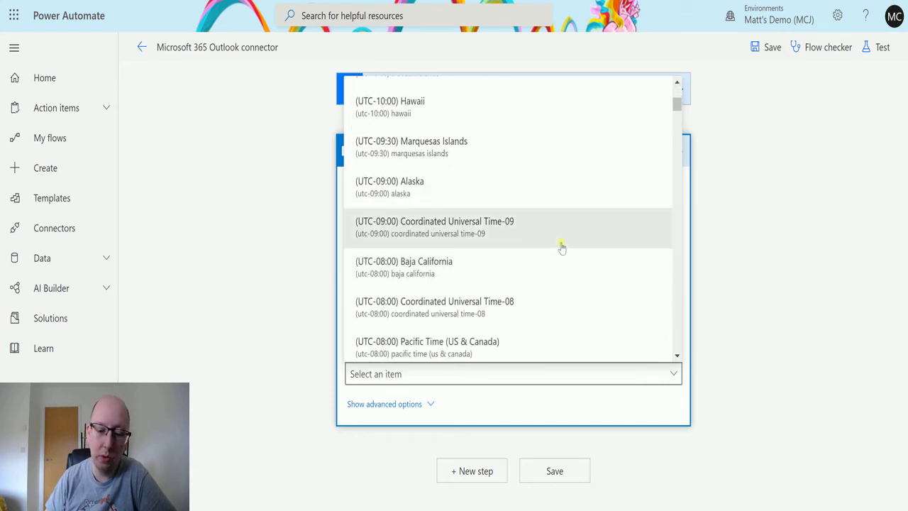
pyautogui.scroll(-7, 582, 244)
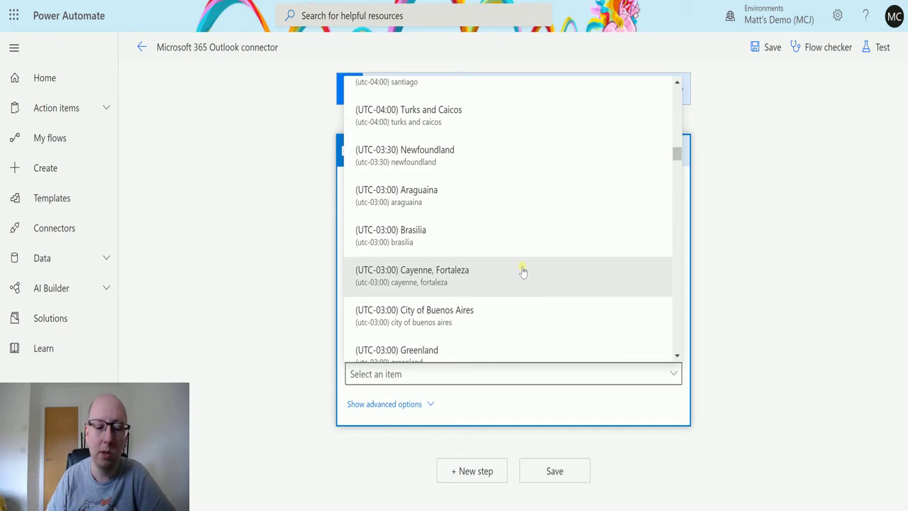
pyautogui.scroll(-5, 507, 266)
pyautogui.scroll(-2, 497, 263)
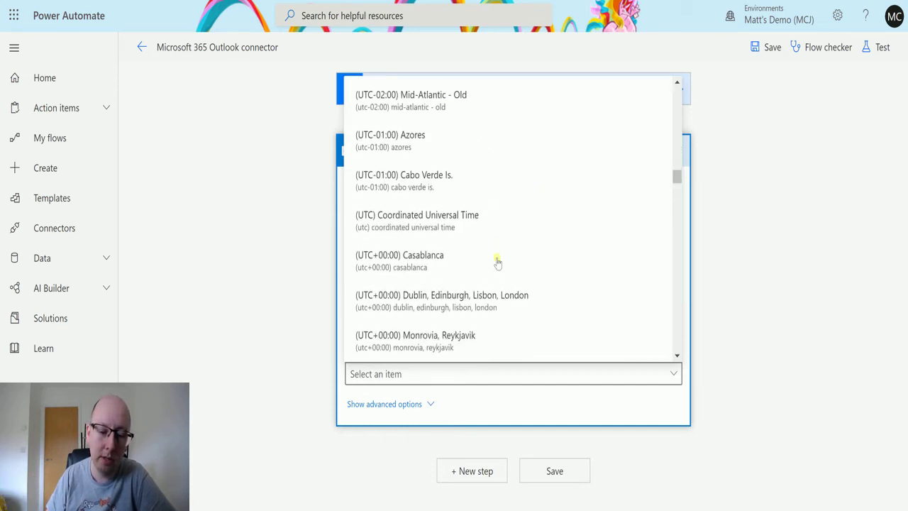
pyautogui.scroll(-1, 506, 264)
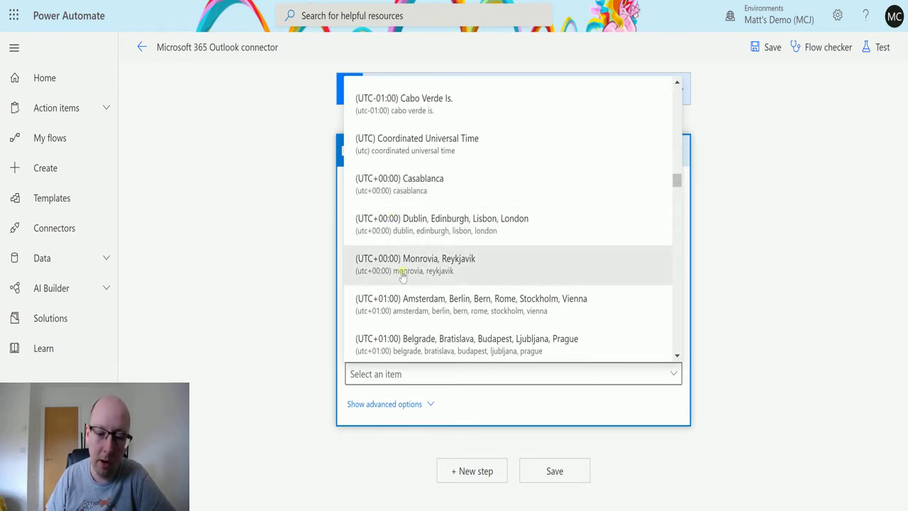
pyautogui.scroll(-1, 489, 216)
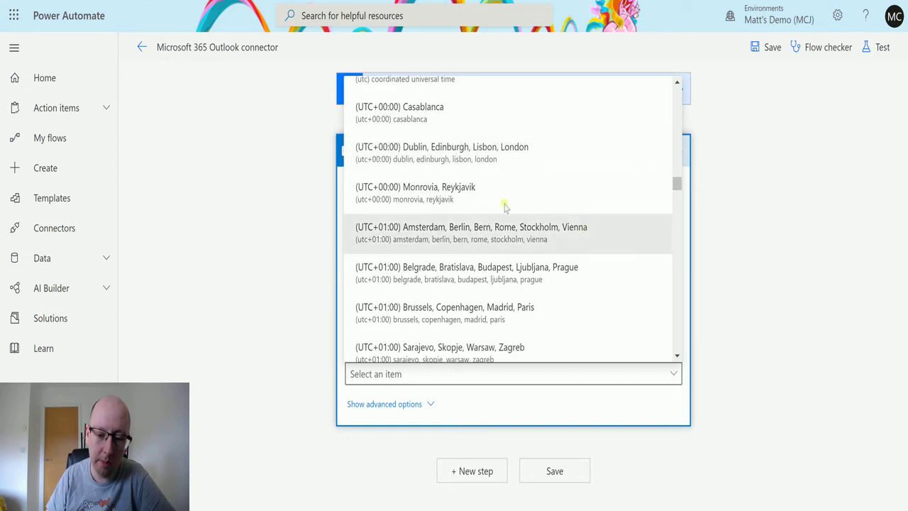
pyautogui.scroll(-2, 475, 177)
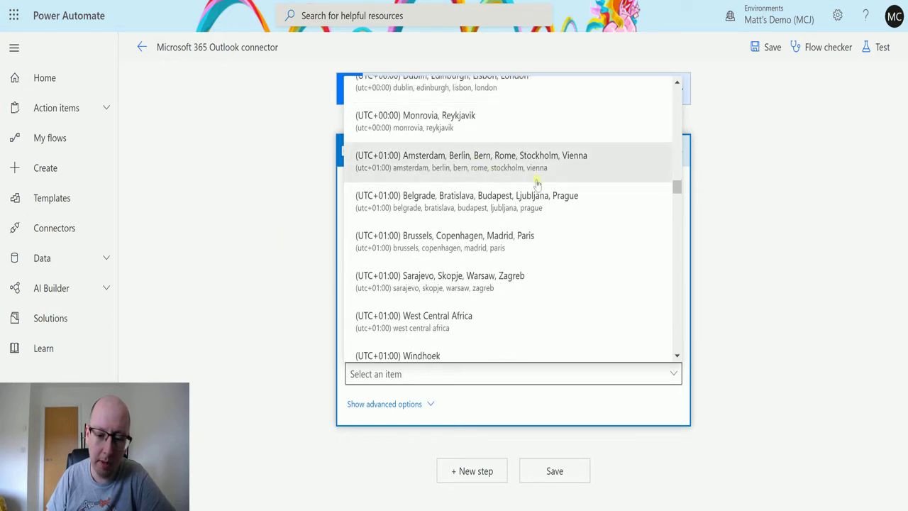
pyautogui.scroll(-3, 537, 186)
pyautogui.scroll(1, 537, 189)
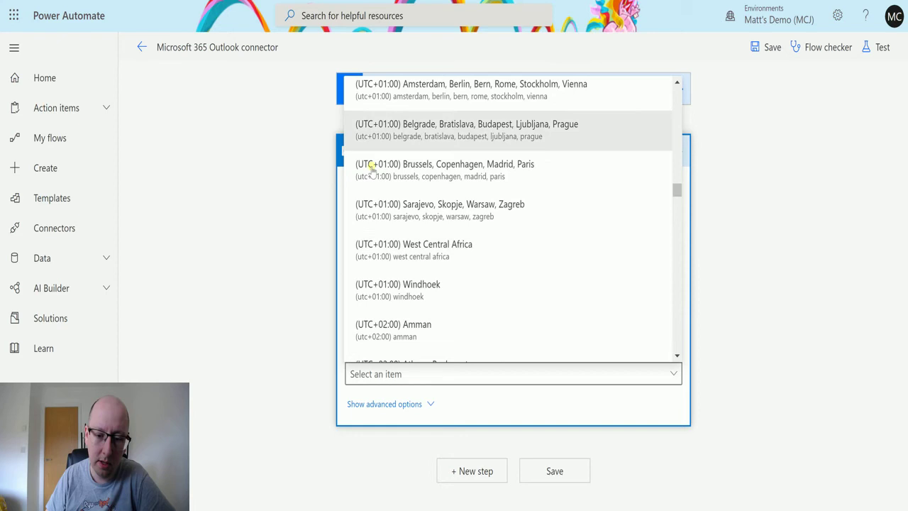
pyautogui.scroll(4, 496, 195)
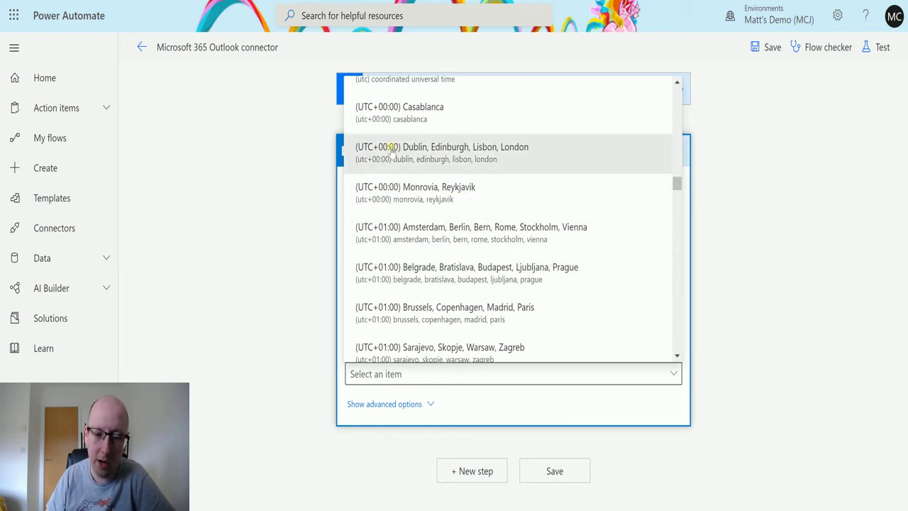
pyautogui.click(428, 234)
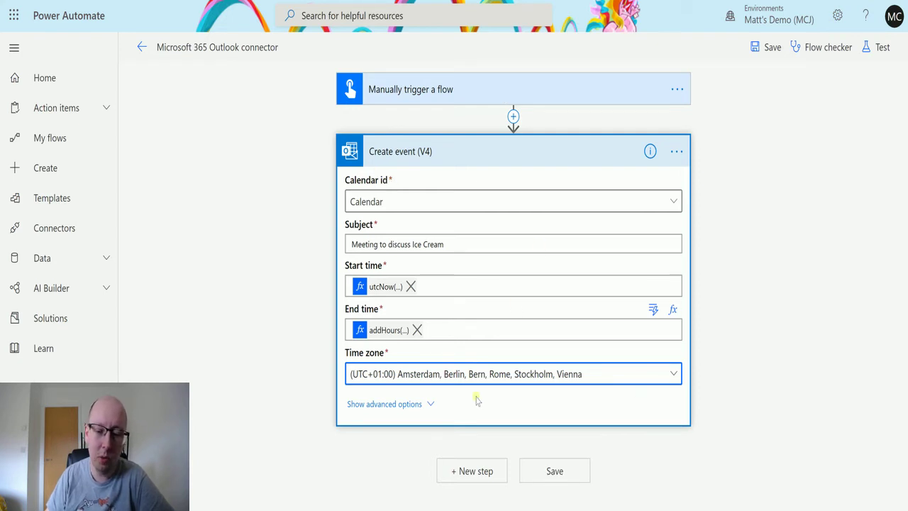
# - Show the event's advanced options and add the suggested CRM Consultant as required attendee, switching that field to plain e-mail address entry
pyautogui.click(411, 404)
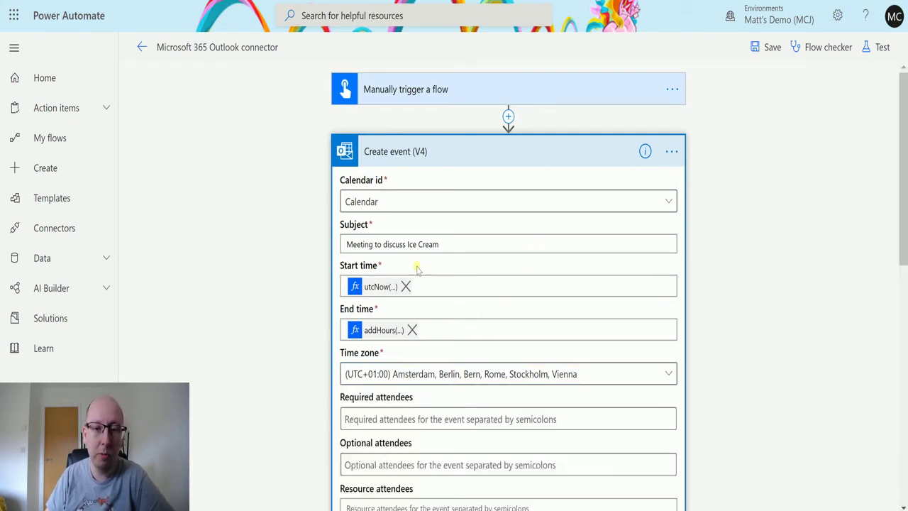
pyautogui.scroll(-3, 417, 268)
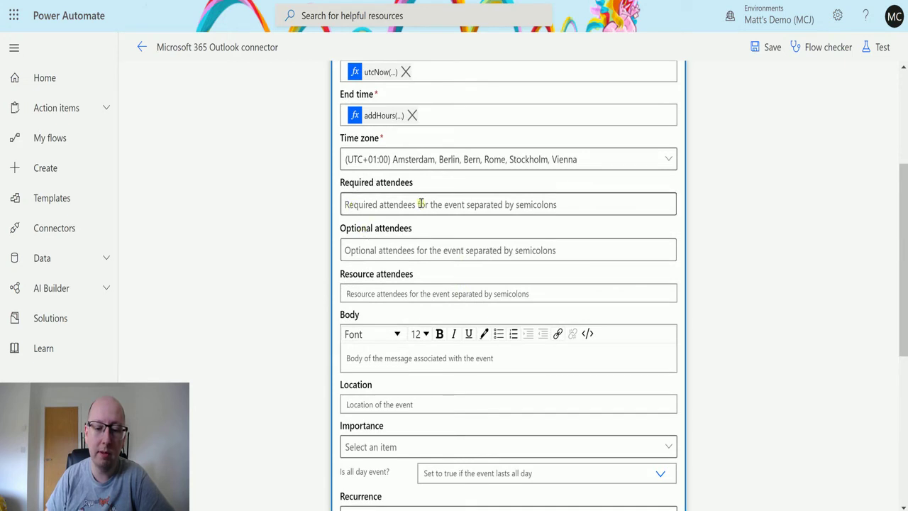
pyautogui.click(431, 207)
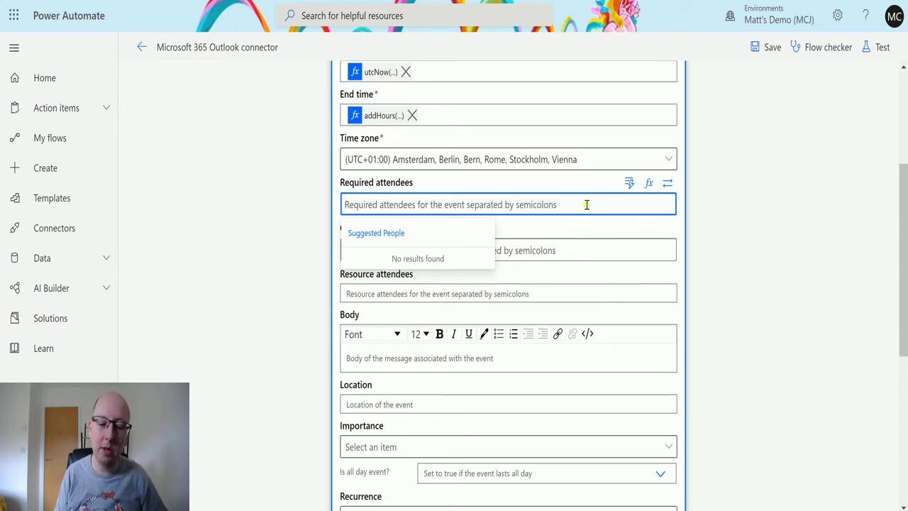
pyautogui.write('matt')
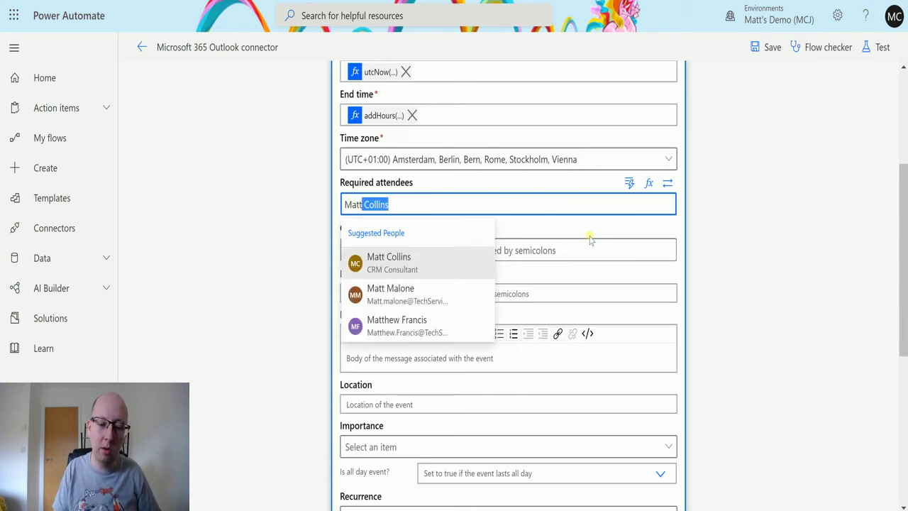
pyautogui.click(430, 277)
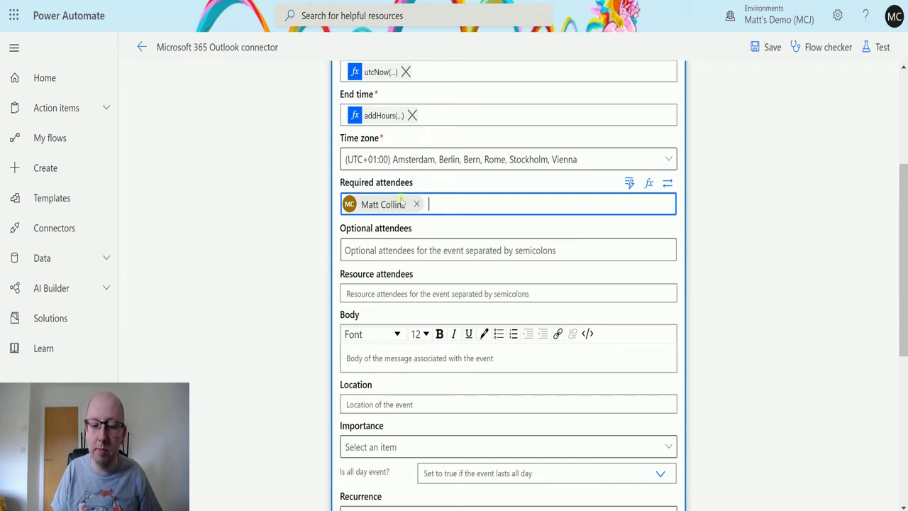
pyautogui.click(667, 183)
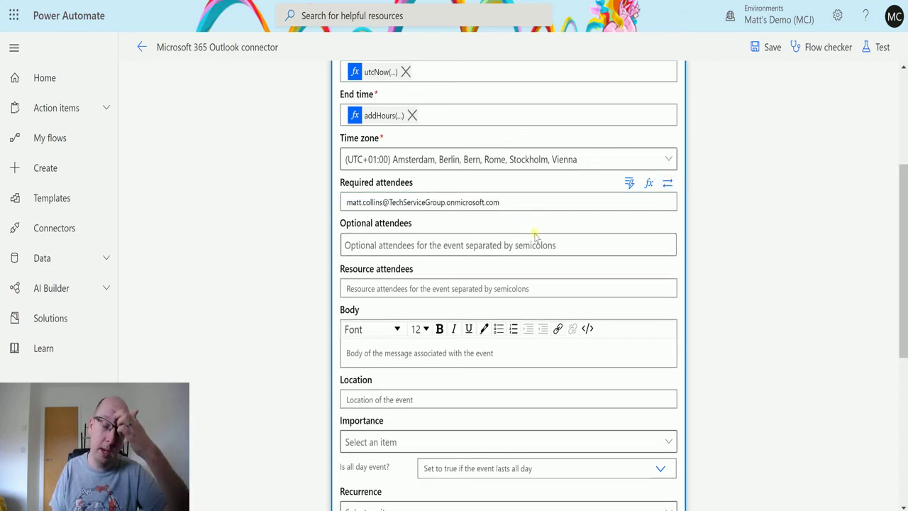
# - Switch the required attendees field back to the people picker
pyautogui.click(668, 183)
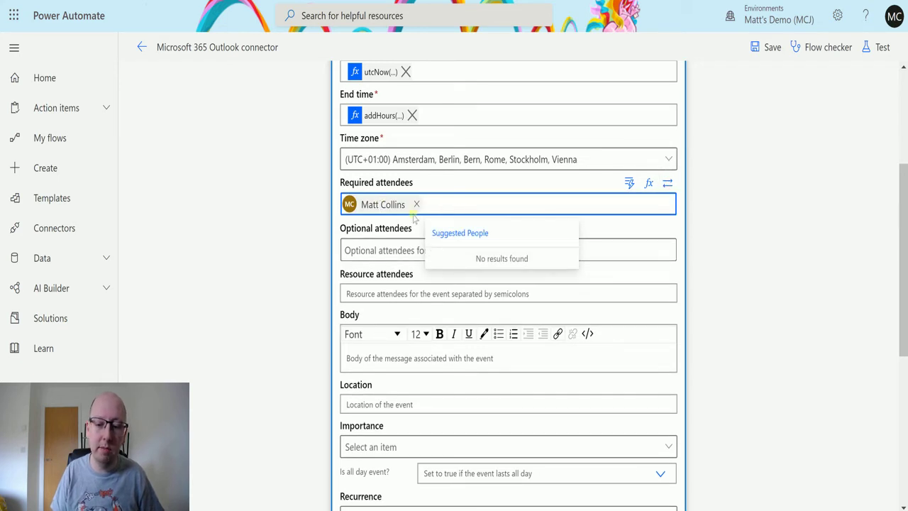
pyautogui.click(312, 245)
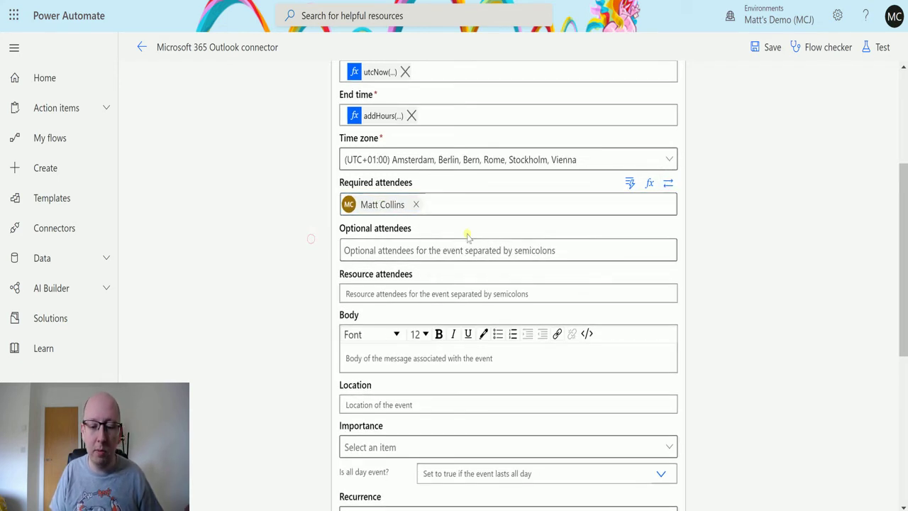
# - Enter "This is a meeting to discuss ice cream" as the first line of the event body and start a new line
pyautogui.scroll(-1, 496, 267)
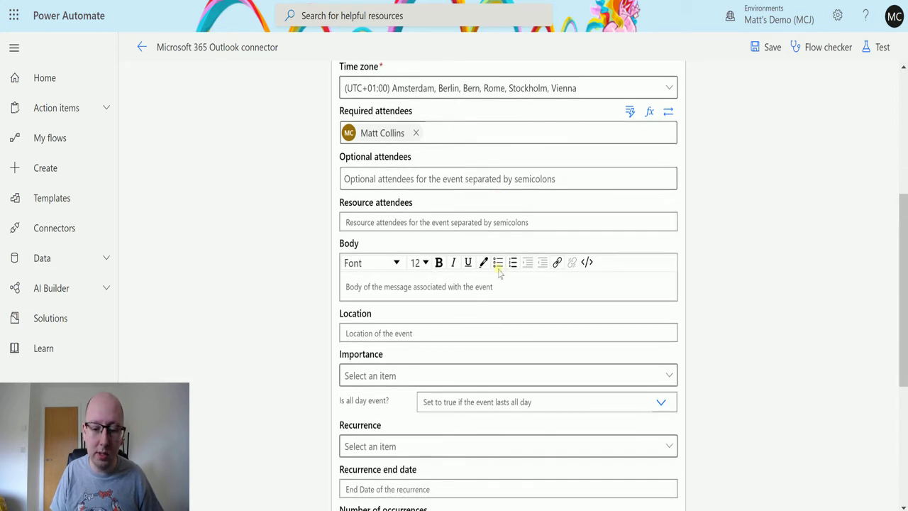
pyautogui.click(475, 284)
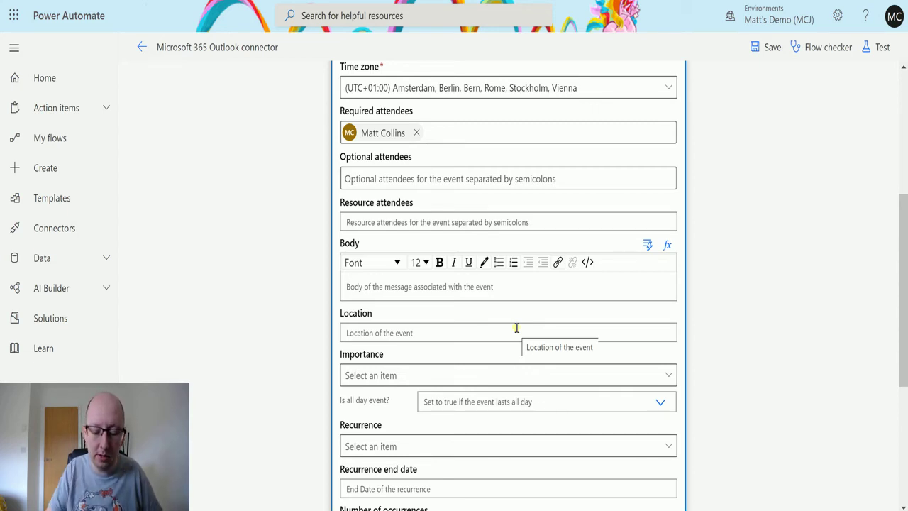
pyautogui.write('This is a meeting to discuss ic')
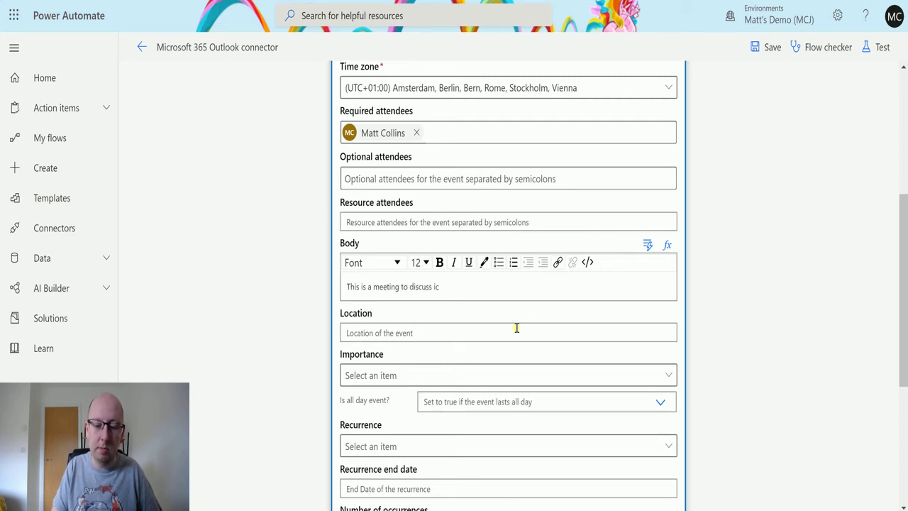
pyautogui.press('Return')
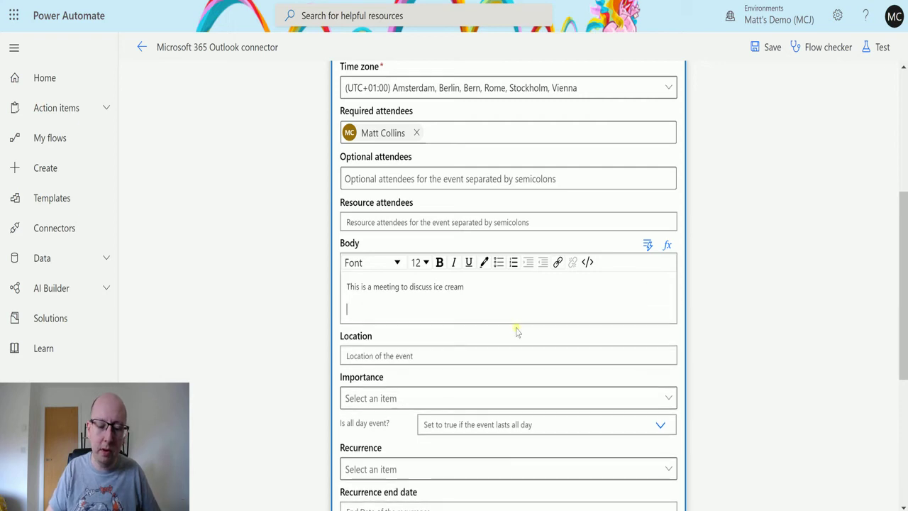
pyautogui.click(499, 262)
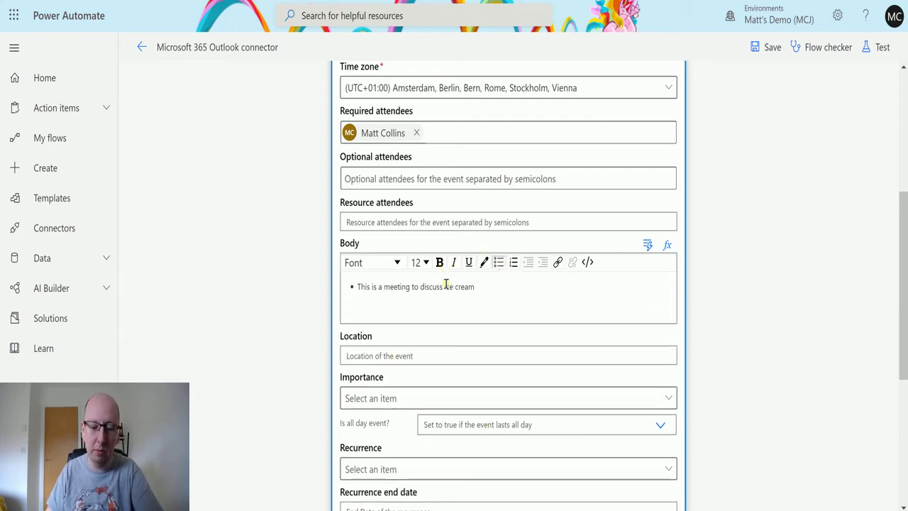
pyautogui.click(499, 262)
pyautogui.press('BackSpace')
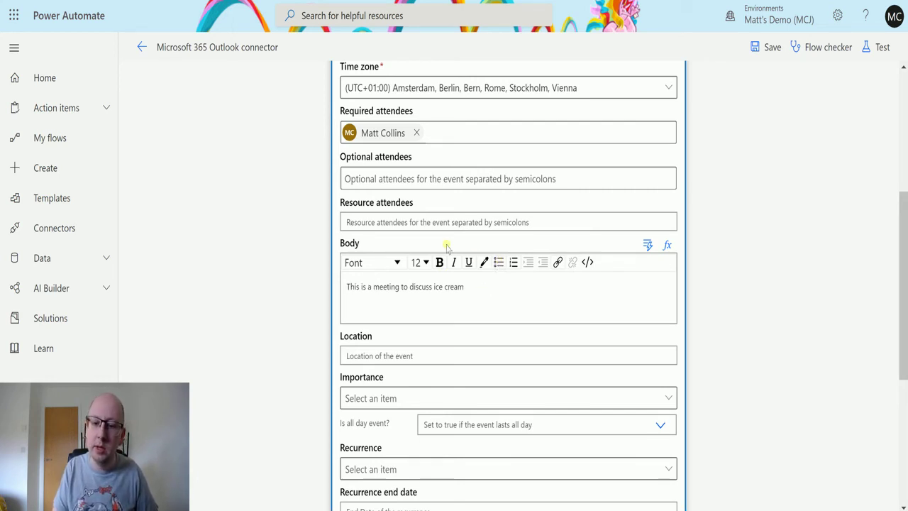
# - Add "Why is strawberry better than chocolate?" as the second line of the event body
pyautogui.write('awberry better than cho')
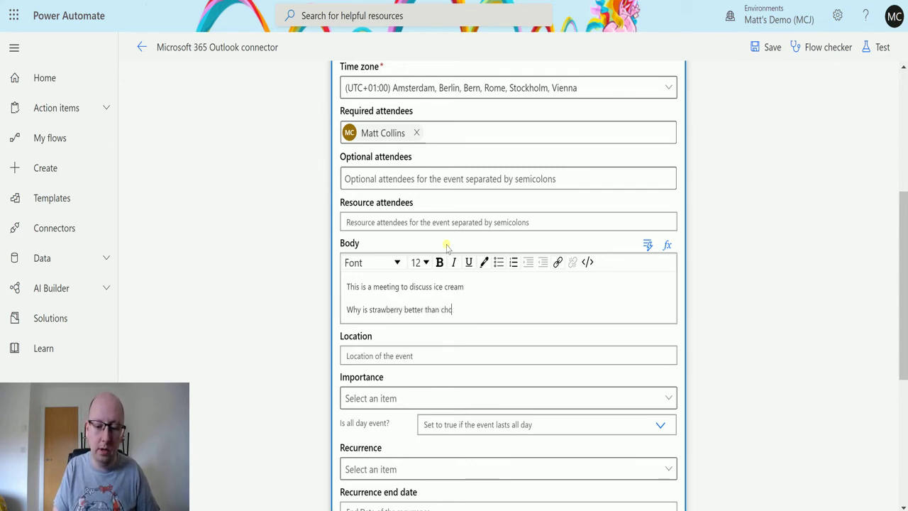
pyautogui.write('colate?')
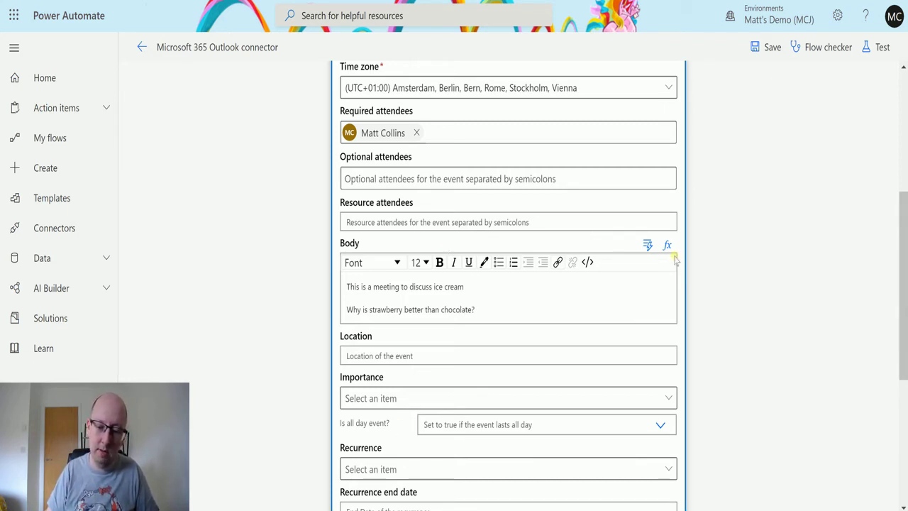
pyautogui.moveTo(486, 306); pyautogui.dragTo(300, 309)
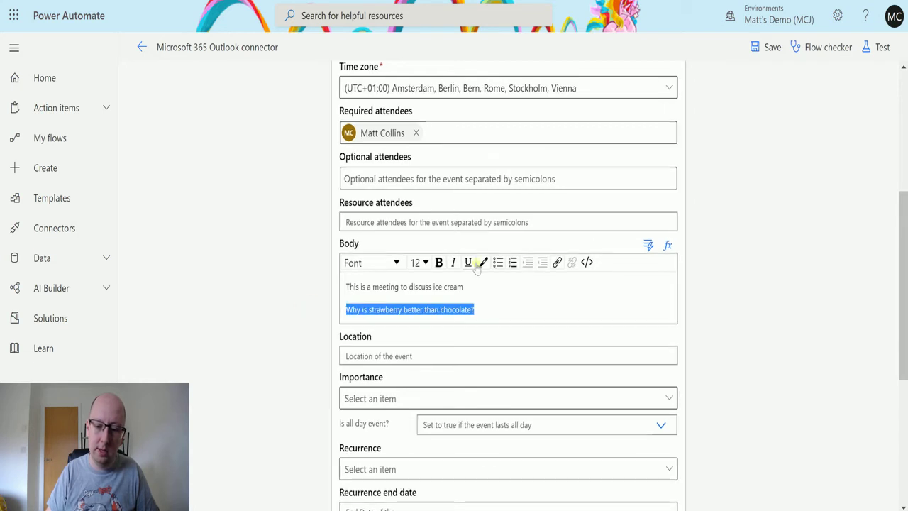
pyautogui.click(499, 263)
pyautogui.click(500, 264)
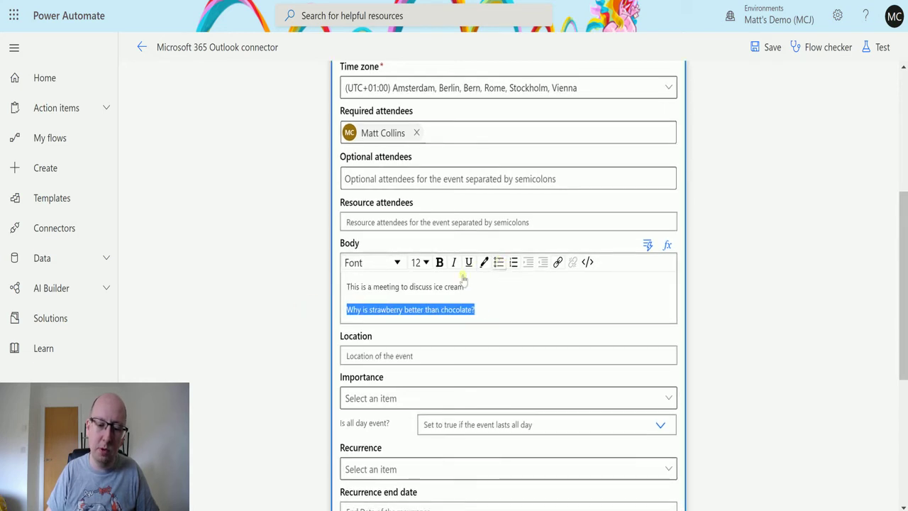
pyautogui.click(521, 310)
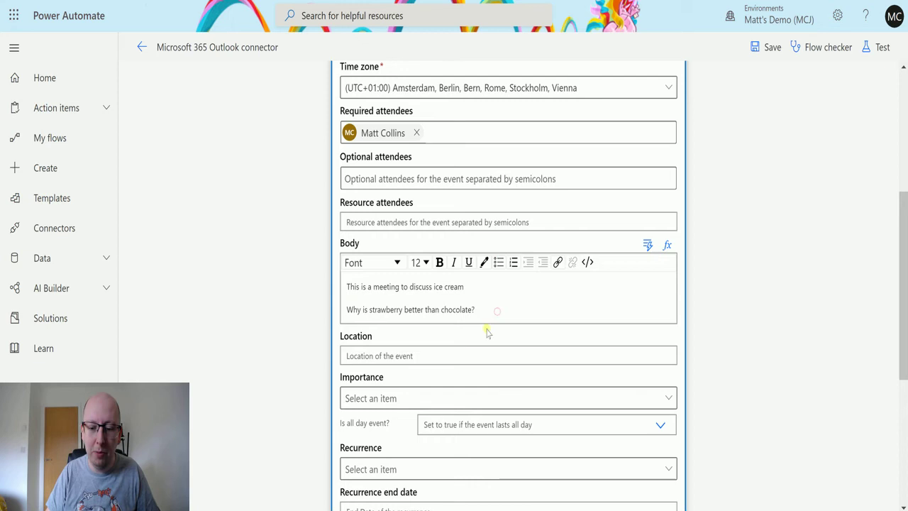
# - Format both body lines as a bulleted list, giving each line its own bullet with no blank line between them
pyautogui.moveTo(487, 312); pyautogui.dragTo(312, 287)
pyautogui.click(497, 262)
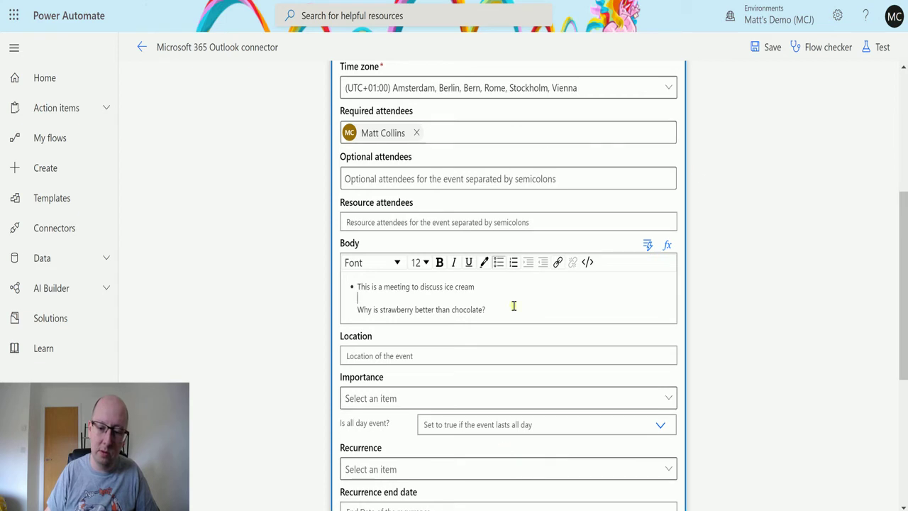
pyautogui.click(479, 287)
pyautogui.press('Return')
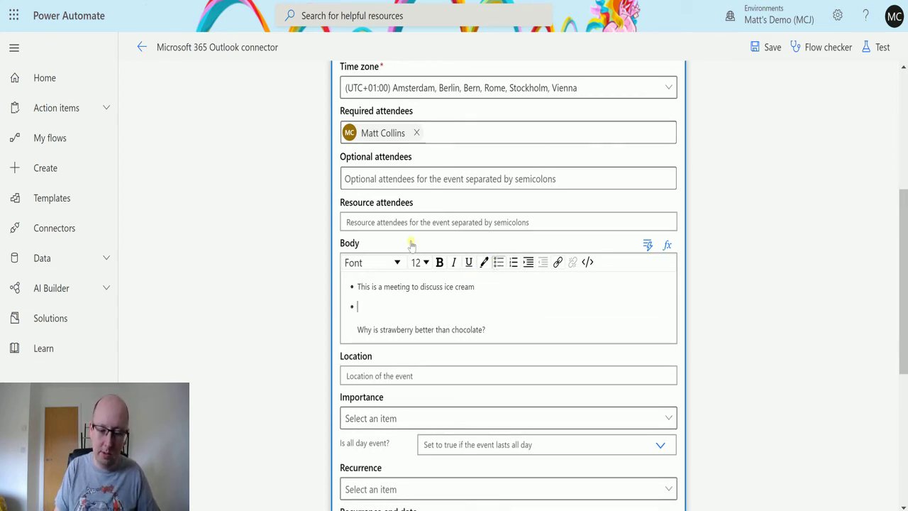
pyautogui.press('Delete')
pyautogui.press('Delete')
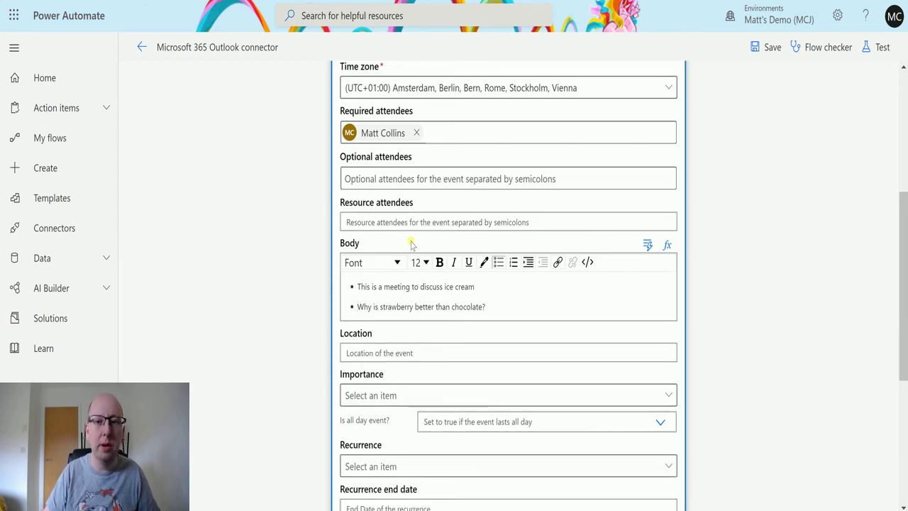
# - Add a third bullet to the event body reading "Vanilla, why all the hate?"
pyautogui.click(505, 305)
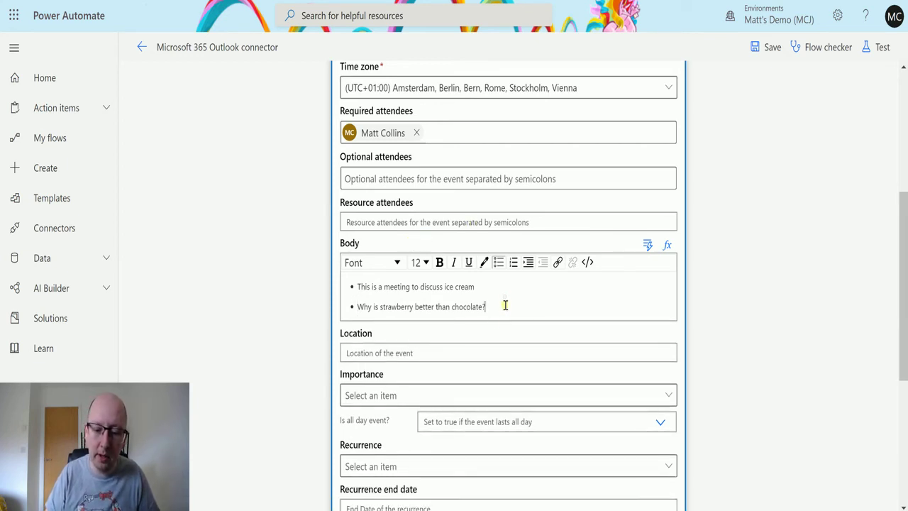
pyautogui.press('Return')
pyautogui.write('Vana')
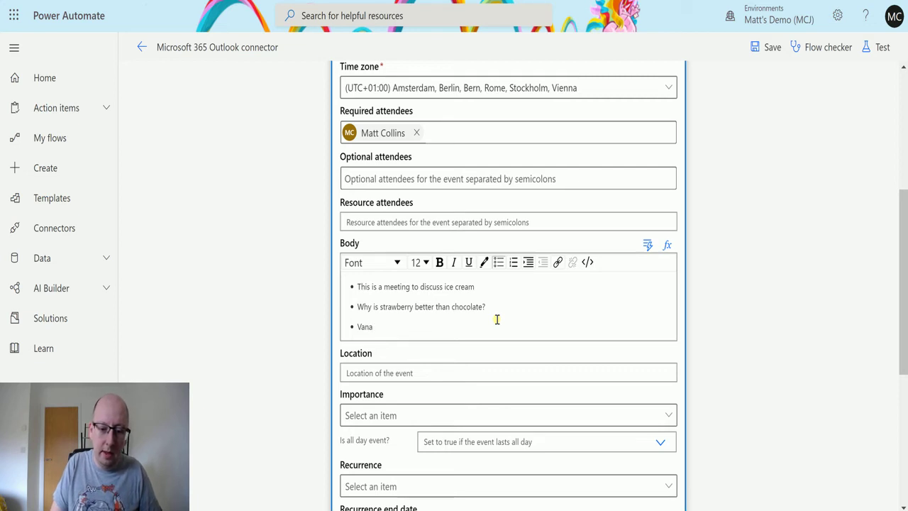
pyautogui.press('BackSpace')
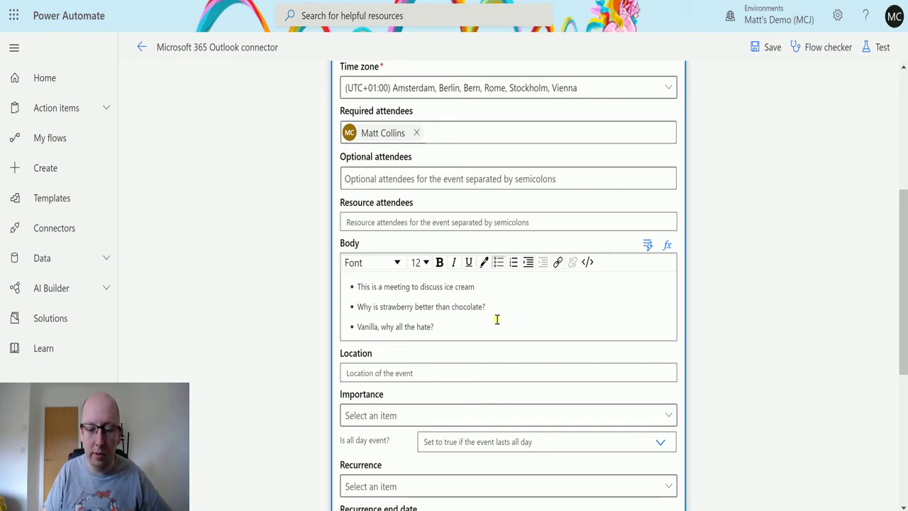
# - Make the word "hate" in the third bullet bold
pyautogui.moveTo(463, 330); pyautogui.dragTo(423, 329)
pyautogui.click(439, 262)
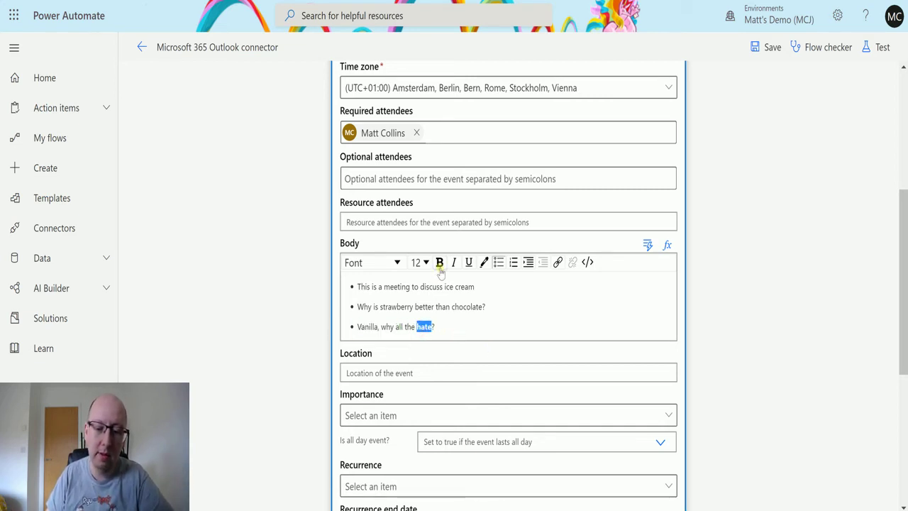
pyautogui.click(466, 321)
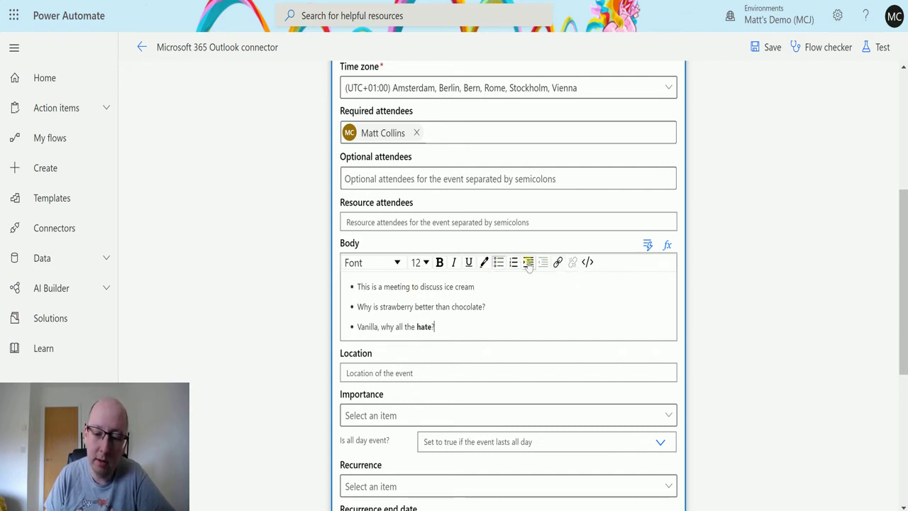
# - Set the text colour of the word "chocolate" in the second bullet to grey-brown, rgb(163,143,132)
pyautogui.click(483, 264)
pyautogui.click(483, 264)
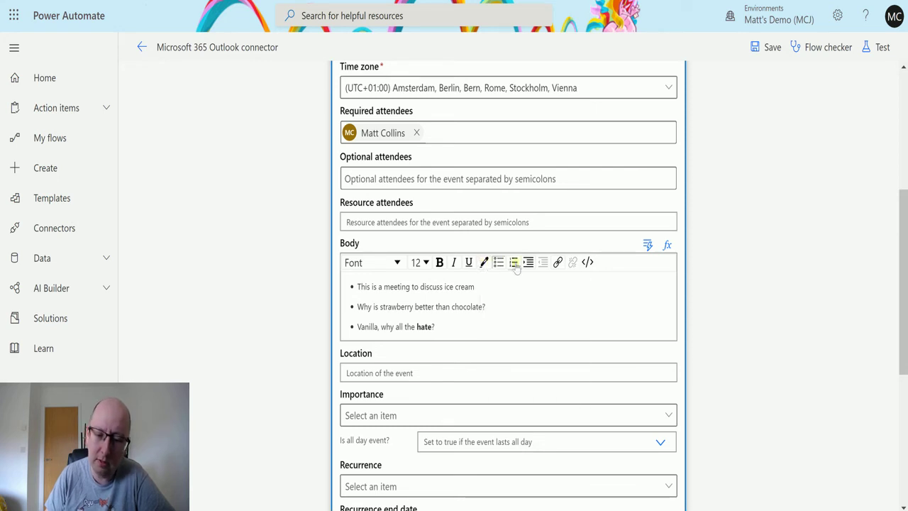
pyautogui.doubleClick(471, 307)
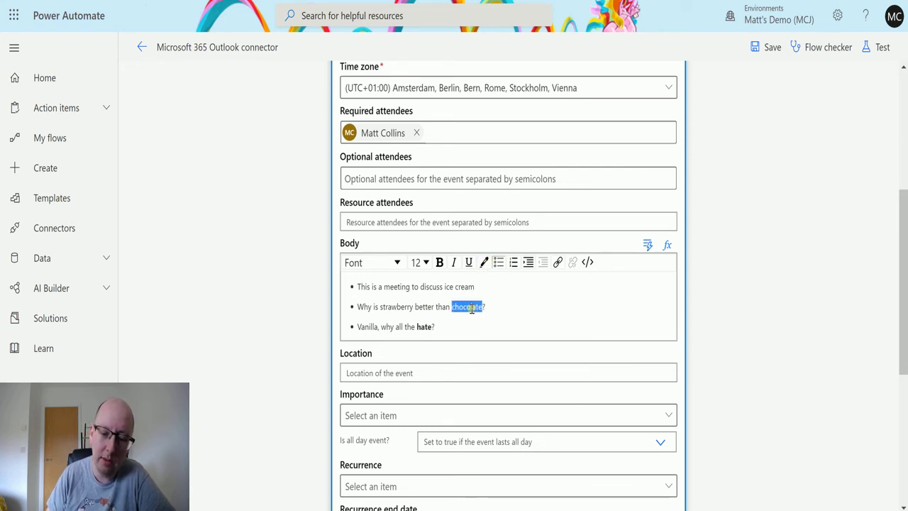
pyautogui.click(483, 263)
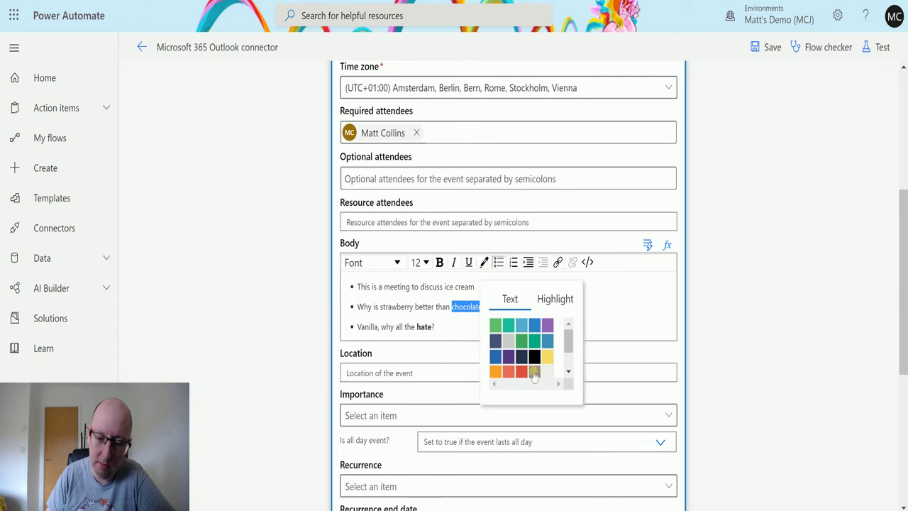
pyautogui.scroll(-1, 533, 375)
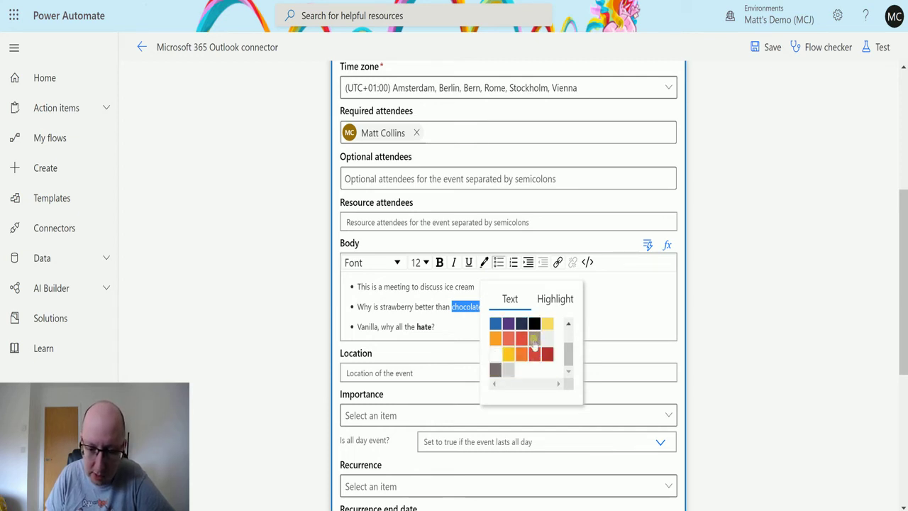
pyautogui.scroll(1, 533, 347)
pyautogui.scroll(1, 534, 347)
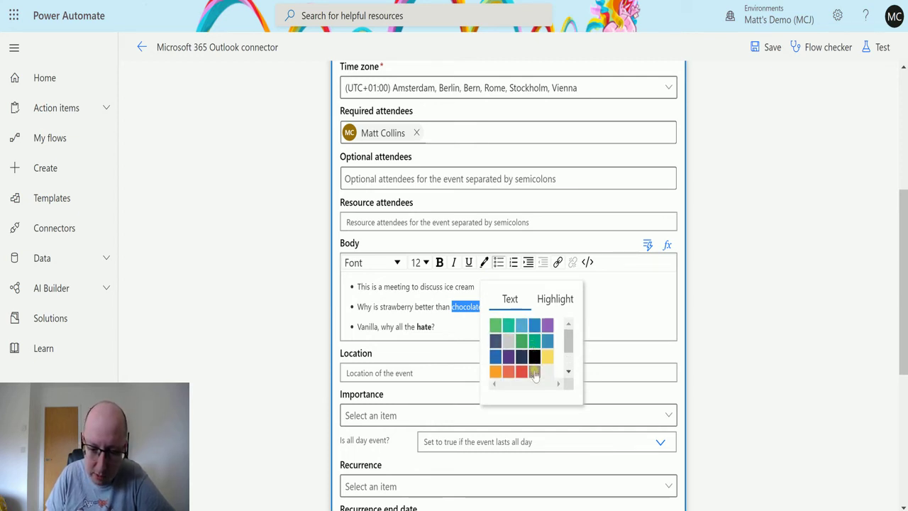
pyautogui.click(536, 371)
pyautogui.click(442, 323)
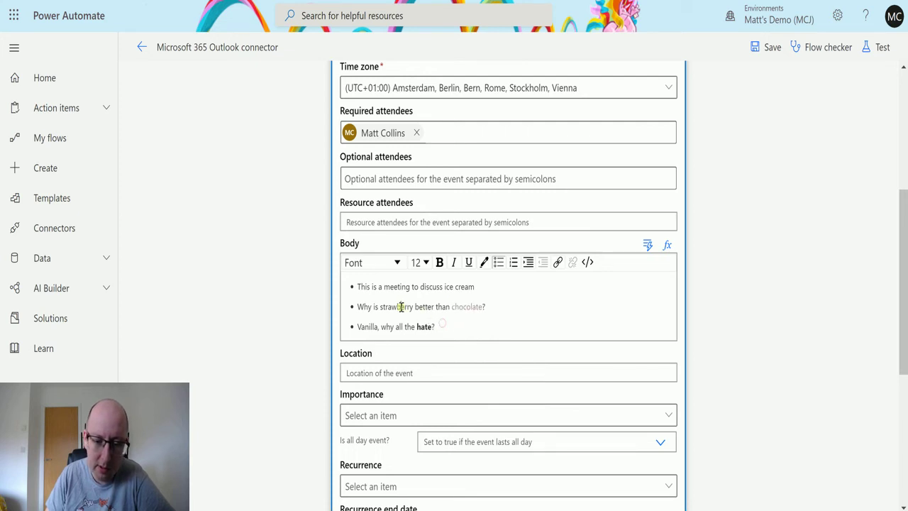
# - Set the text colour of the word "strawberry" in the second bullet to coral red, rgb(235,107,86)
pyautogui.doubleClick(402, 307)
pyautogui.click(485, 262)
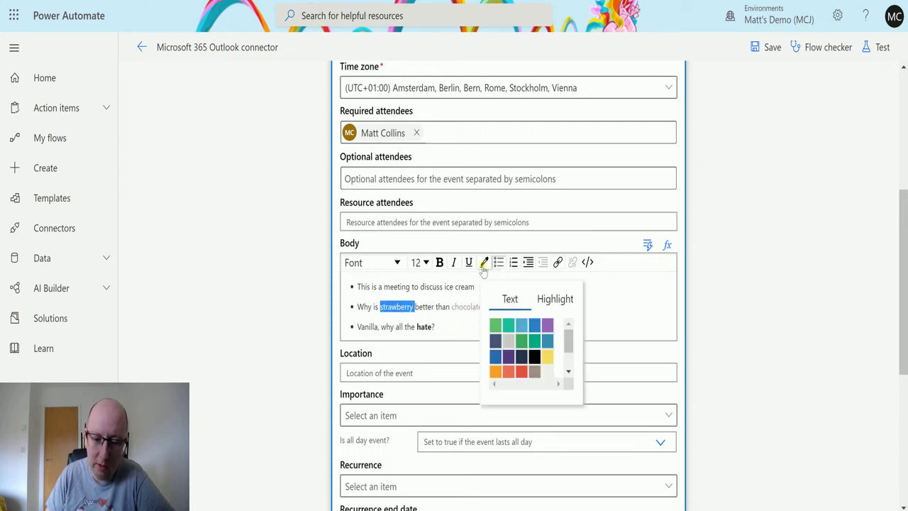
pyautogui.click(509, 368)
pyautogui.click(498, 326)
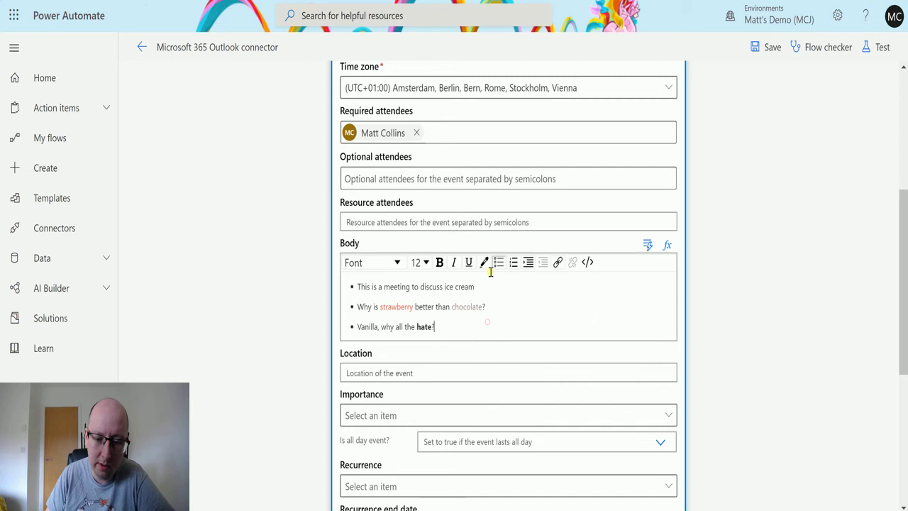
# - Show the body's HTML code and remove the <li> and </li> tags around "This is a meeting to discuss ice cream"
pyautogui.click(588, 262)
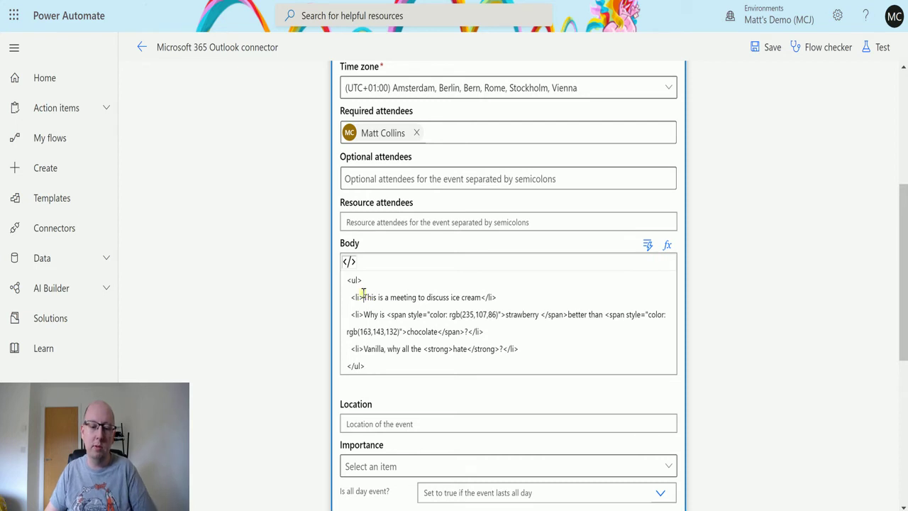
pyautogui.press('BackSpace')
pyautogui.press('BackSpace')
pyautogui.press('BackSpace')
pyautogui.press('BackSpace')
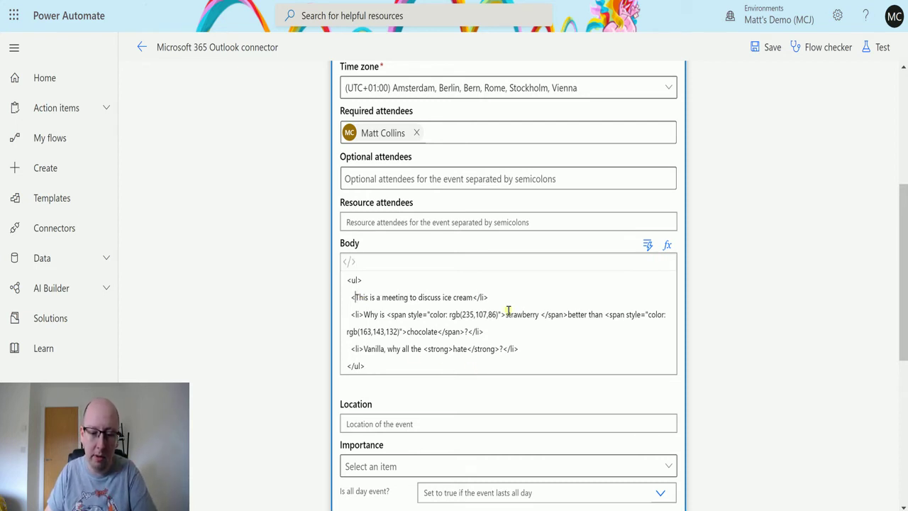
pyautogui.click(492, 290)
pyautogui.press('BackSpace')
pyautogui.press('BackSpace')
pyautogui.press('BackSpace')
pyautogui.press('BackSpace')
pyautogui.press('BackSpace')
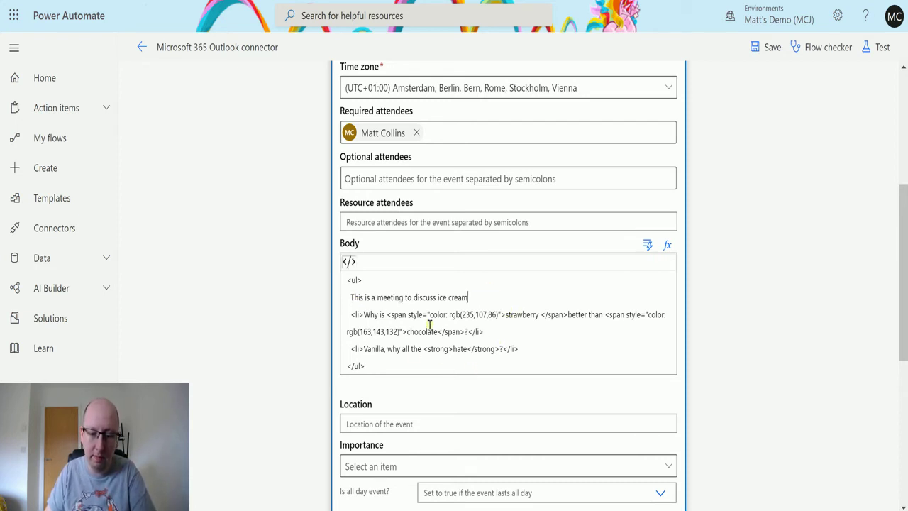
# - Move the opening <ul> tag below the "This is a meeting to discuss ice cream" line and delete the empty line above it
pyautogui.moveTo(380, 282); pyautogui.dragTo(338, 285)
pyautogui.hotkey('ctrl', 'c')
pyautogui.press('BackSpace')
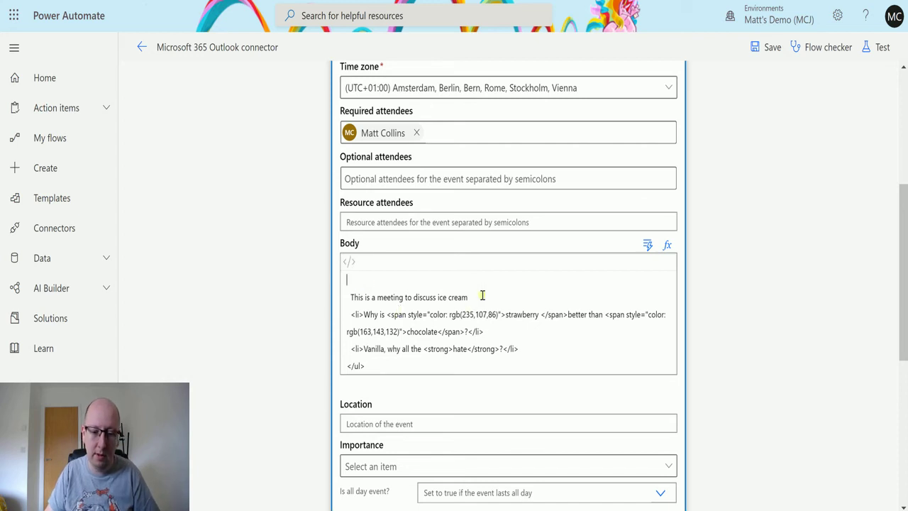
pyautogui.click(482, 296)
pyautogui.press('Return')
pyautogui.hotkey('ctrl', 'v')
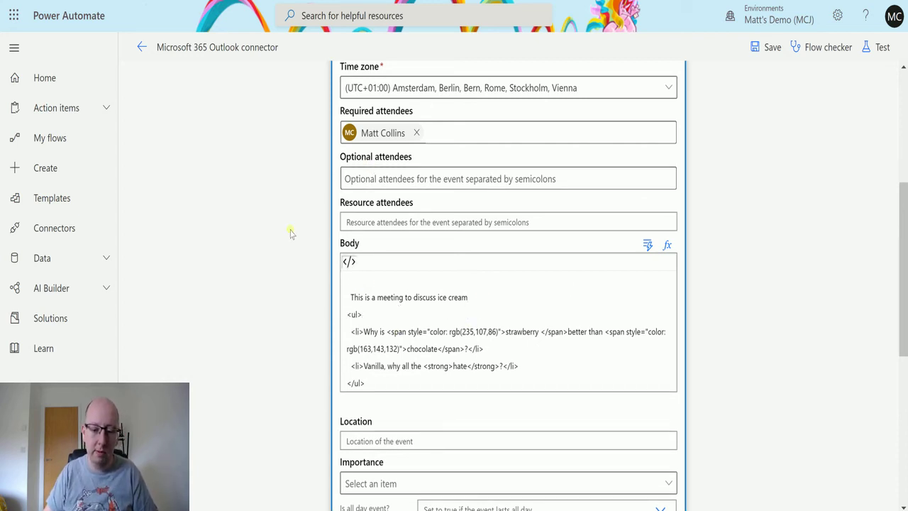
pyautogui.click(368, 285)
pyautogui.press('Delete')
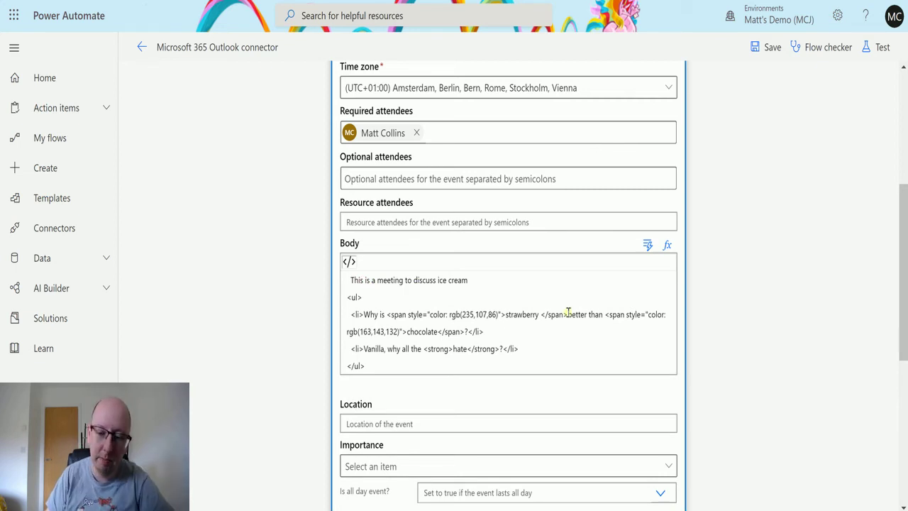
# - Switch the event body from HTML code back to the formatted text view
pyautogui.click(352, 262)
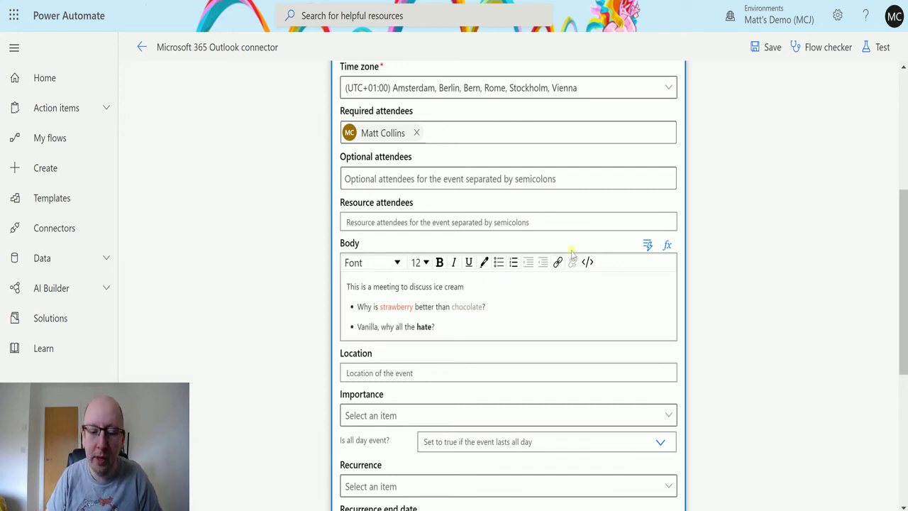
# - Examine the available choices for the event's importance and the all-day event setting without selecting any
pyautogui.scroll(-1, 554, 280)
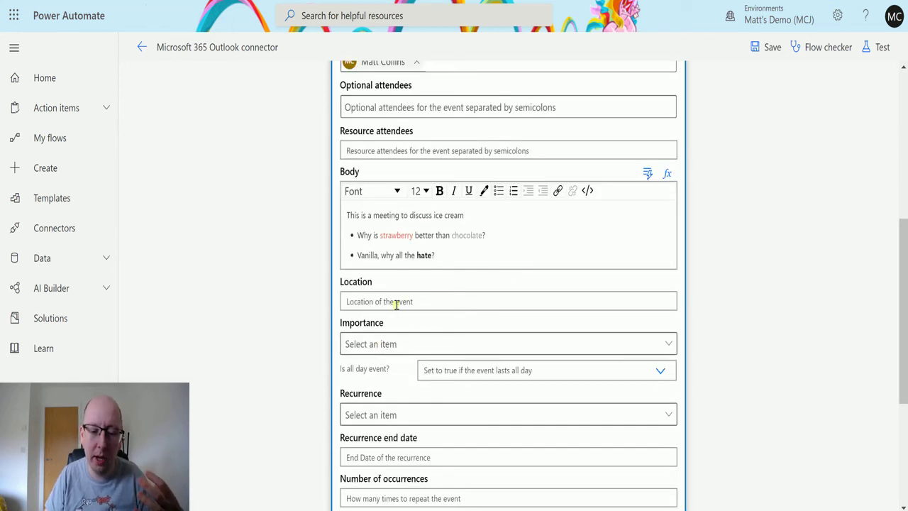
pyautogui.scroll(-1, 438, 284)
pyautogui.click(435, 266)
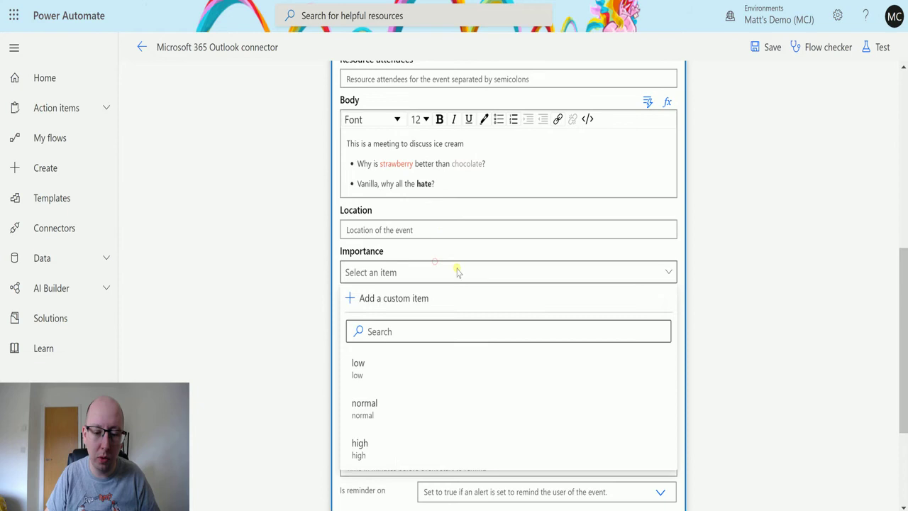
pyautogui.click(706, 267)
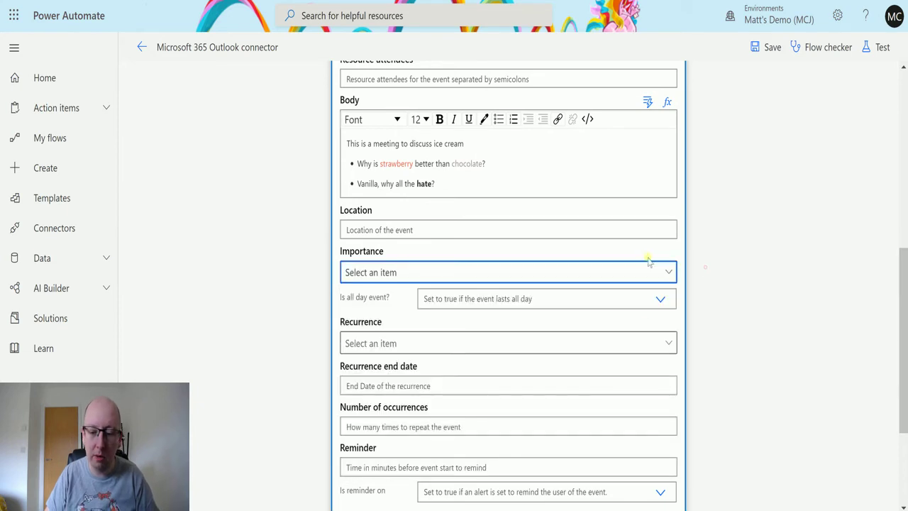
pyautogui.click(661, 299)
pyautogui.click(709, 313)
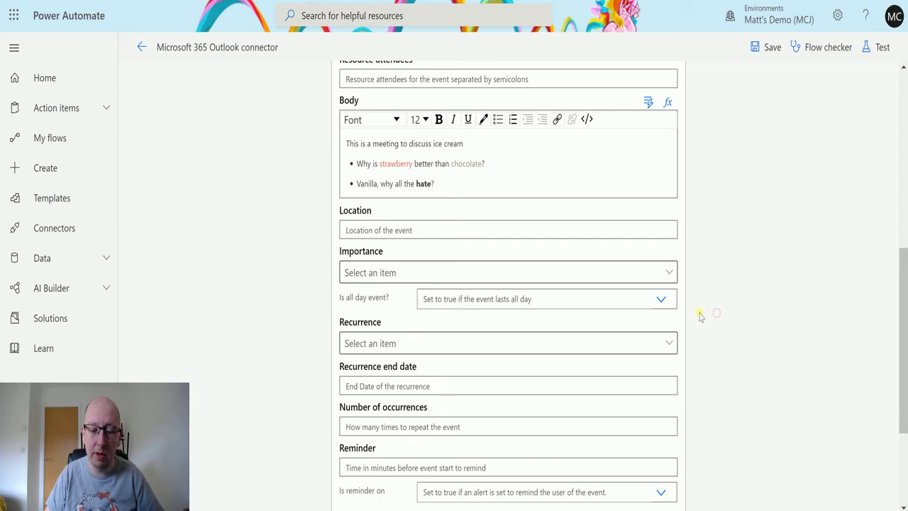
# - Examine the event's recurrence choices, number of occurrences, reminder time and reminder on/off setting, leaving them all empty
pyautogui.scroll(-3, 516, 334)
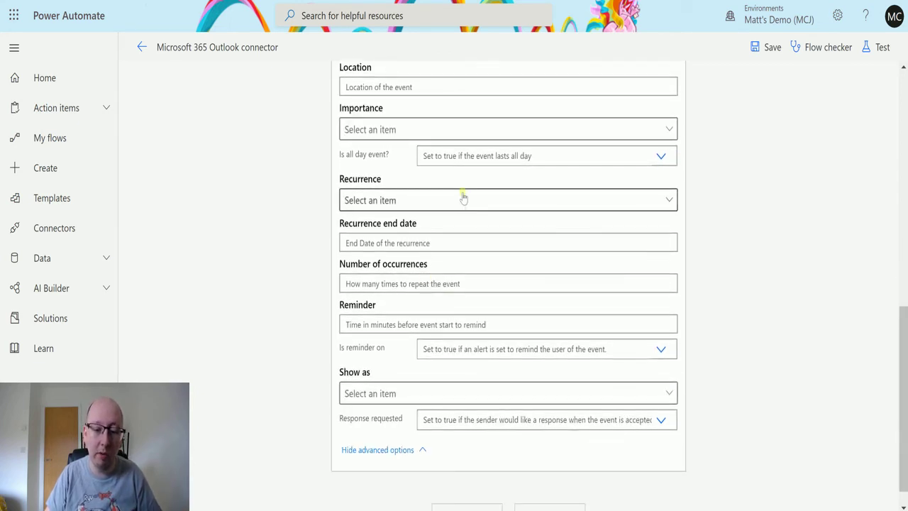
pyautogui.click(533, 206)
pyautogui.click(536, 206)
pyautogui.click(596, 205)
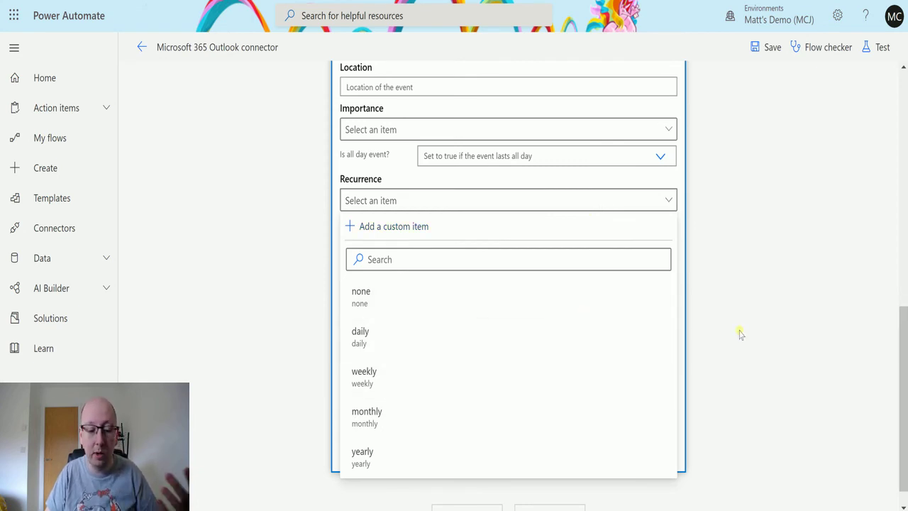
pyautogui.click(735, 306)
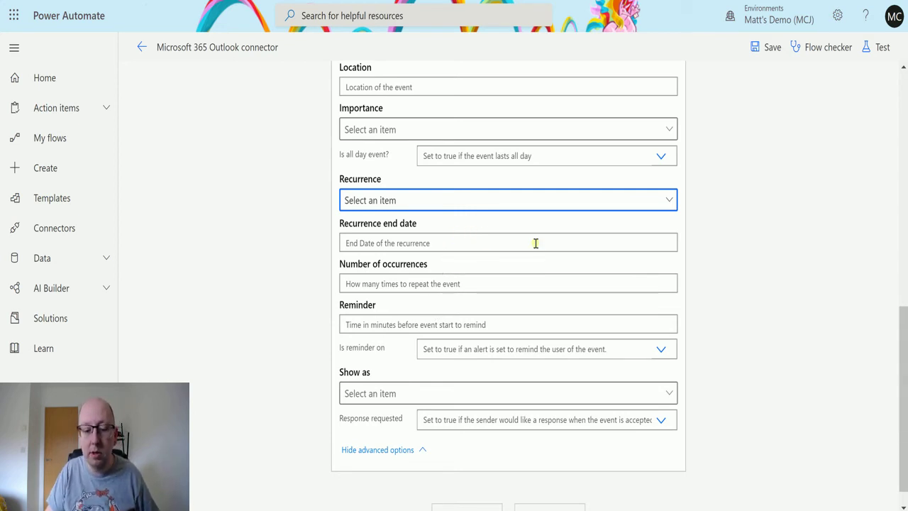
pyautogui.click(407, 298)
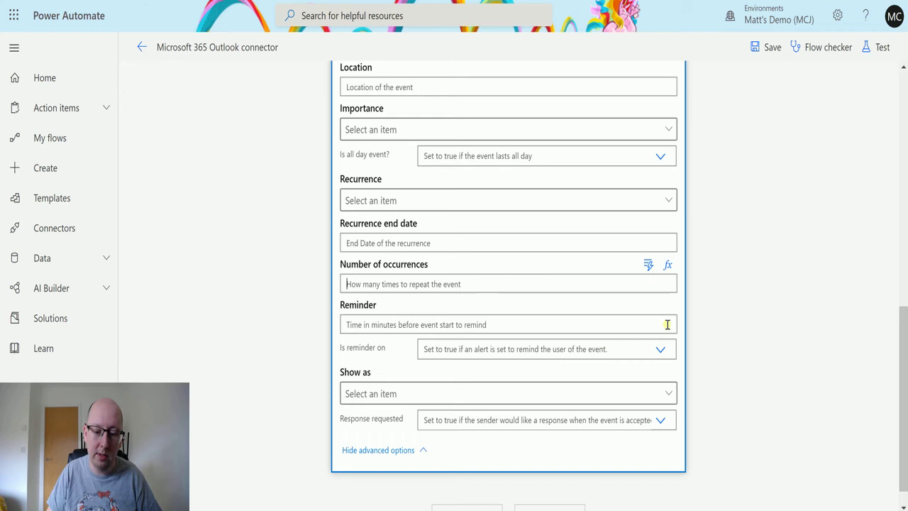
pyautogui.click(658, 350)
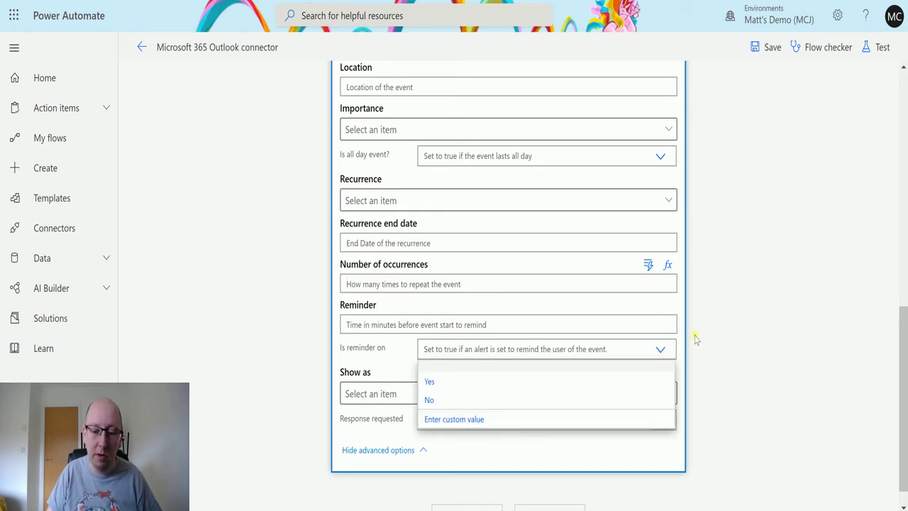
pyautogui.click(593, 326)
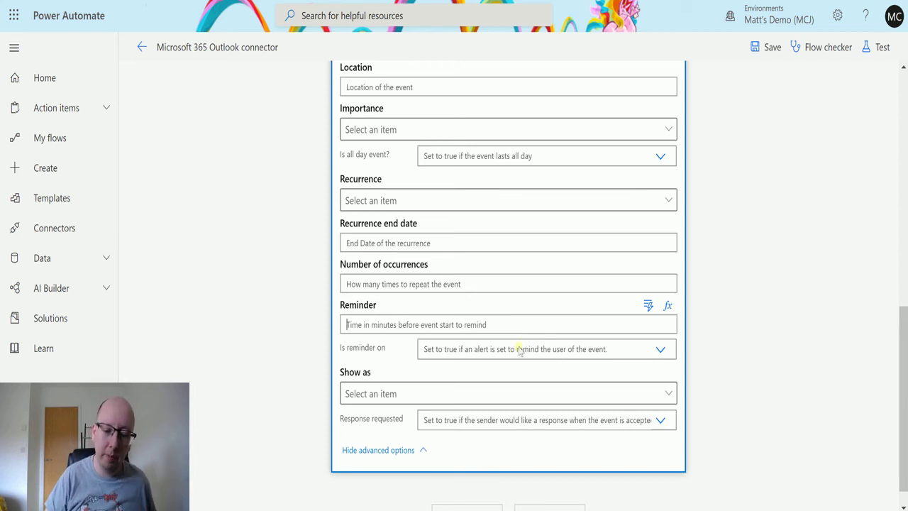
# - Save and test the flow with the option to perform the trigger action yourself, run it and finish the run dialog
pyautogui.scroll(3, 533, 370)
pyautogui.scroll(5, 533, 370)
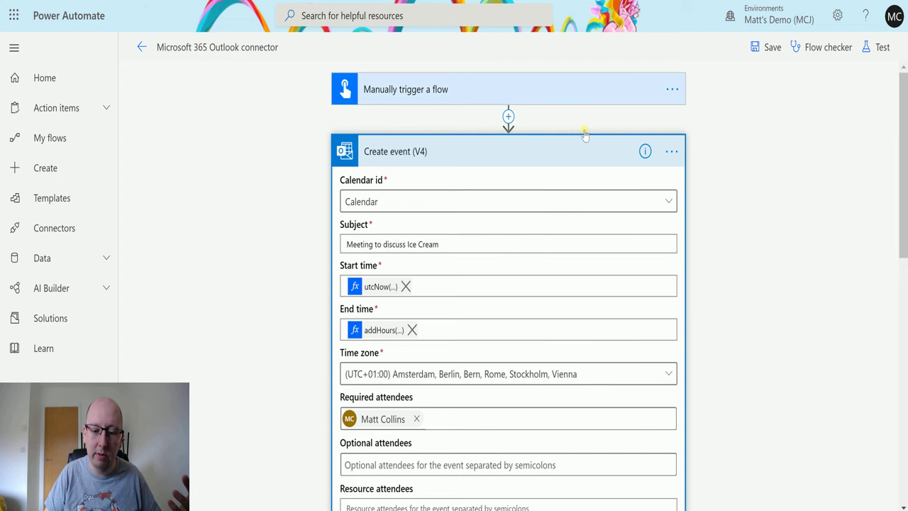
pyautogui.click(882, 48)
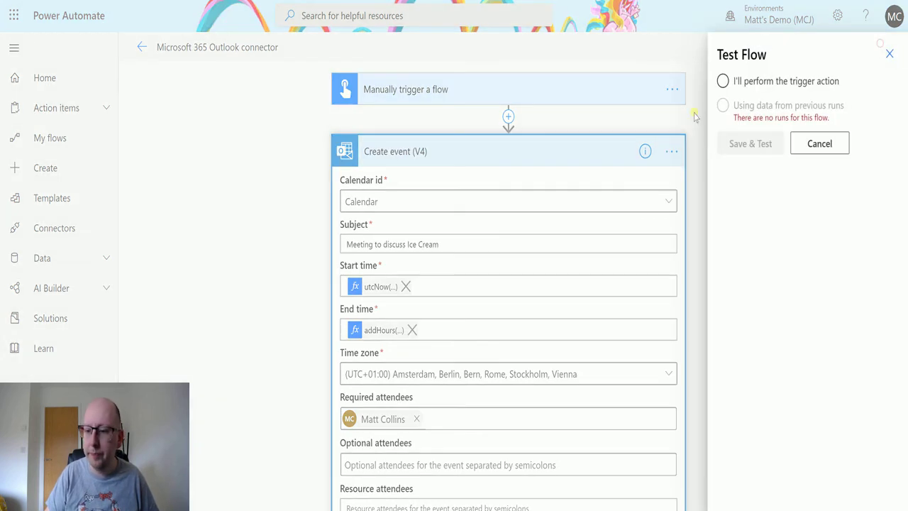
pyautogui.click(748, 80)
pyautogui.click(751, 144)
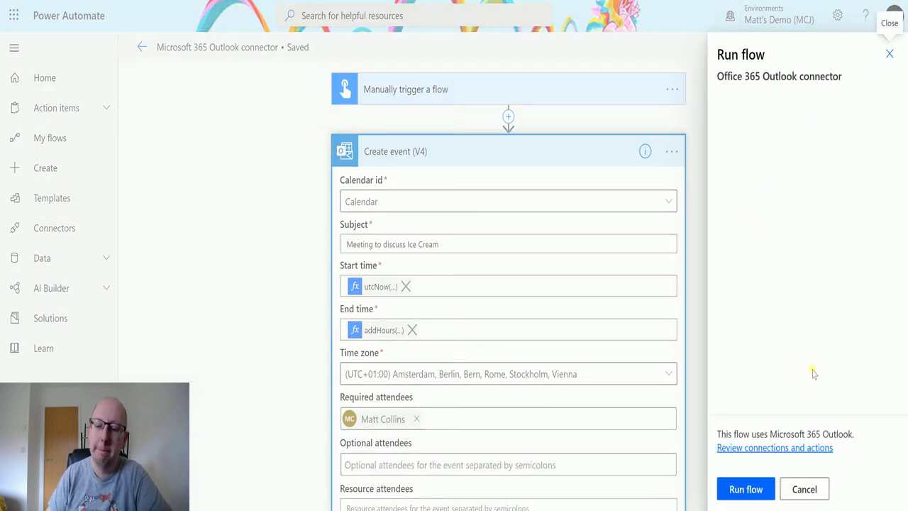
pyautogui.click(746, 488)
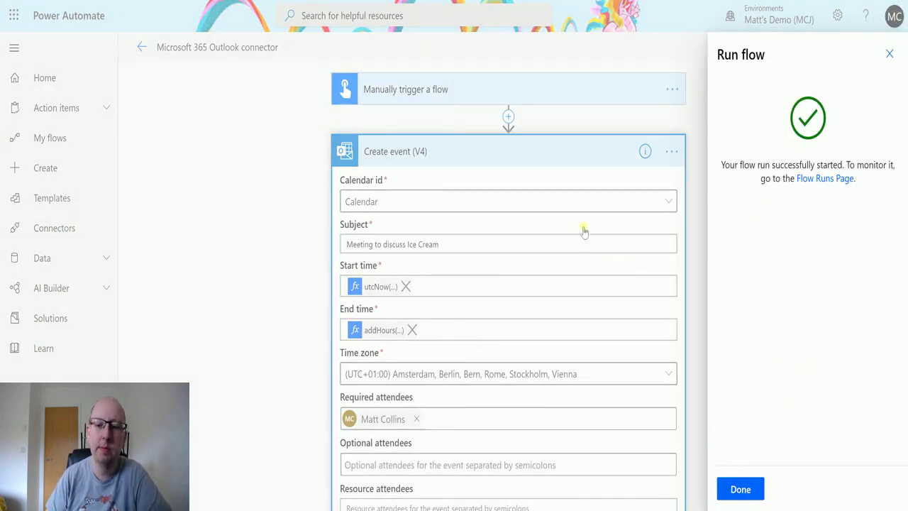
pyautogui.click(741, 489)
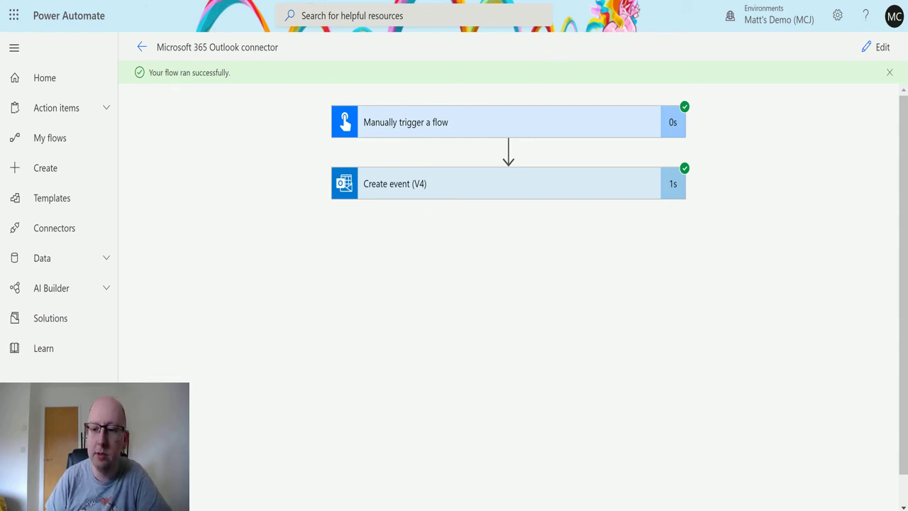
# - Switch to the Outlook calendar and open the full details of the "Meeting to discuss Ice Cream" event on 26 July
pyautogui.hotkey('ctrl', 'Tab')
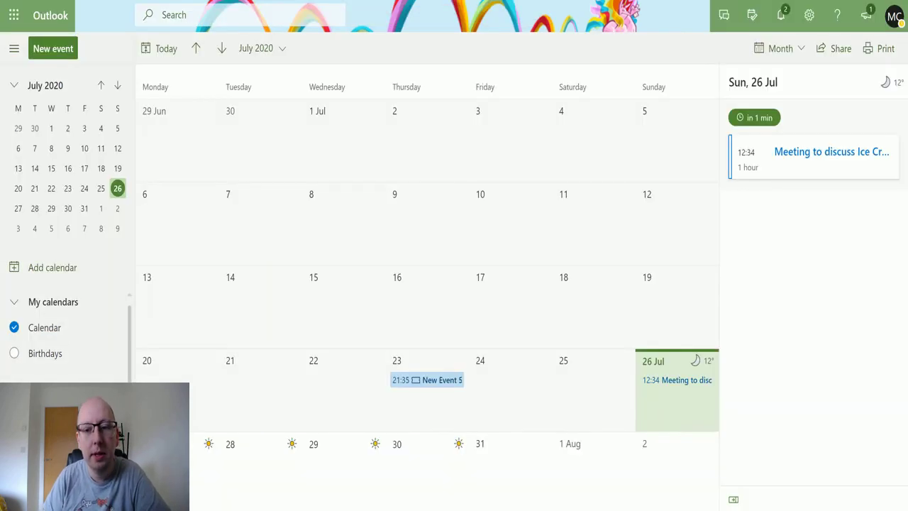
pyautogui.click(817, 152)
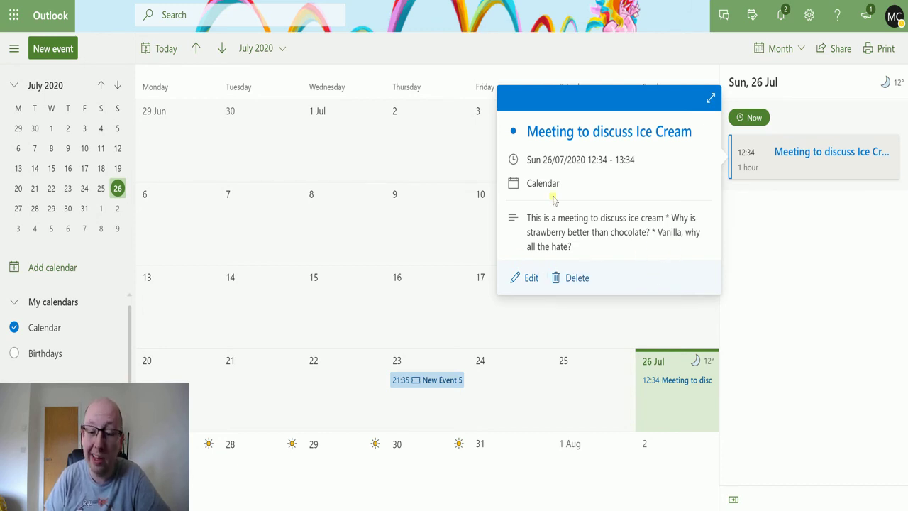
pyautogui.doubleClick(670, 380)
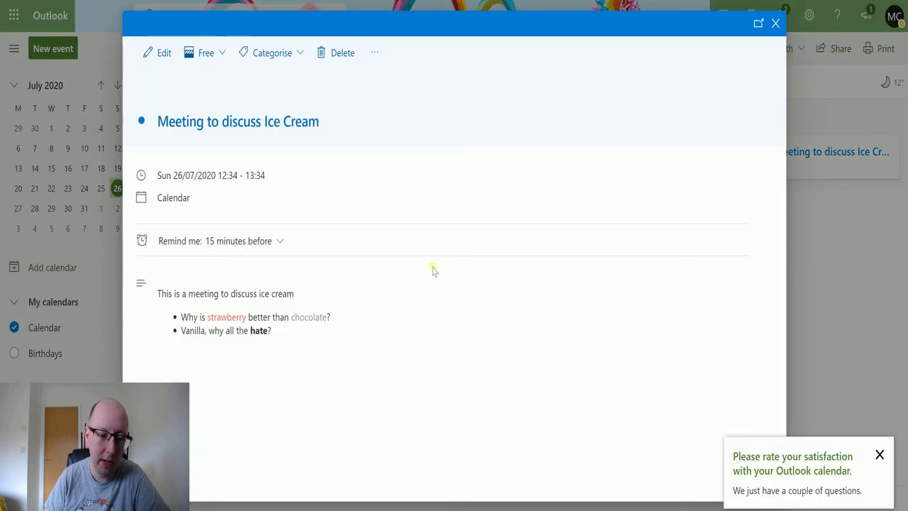
# - Check the open event's show-as statuses and additional actions without changing them, and close the event
pyautogui.click(222, 54)
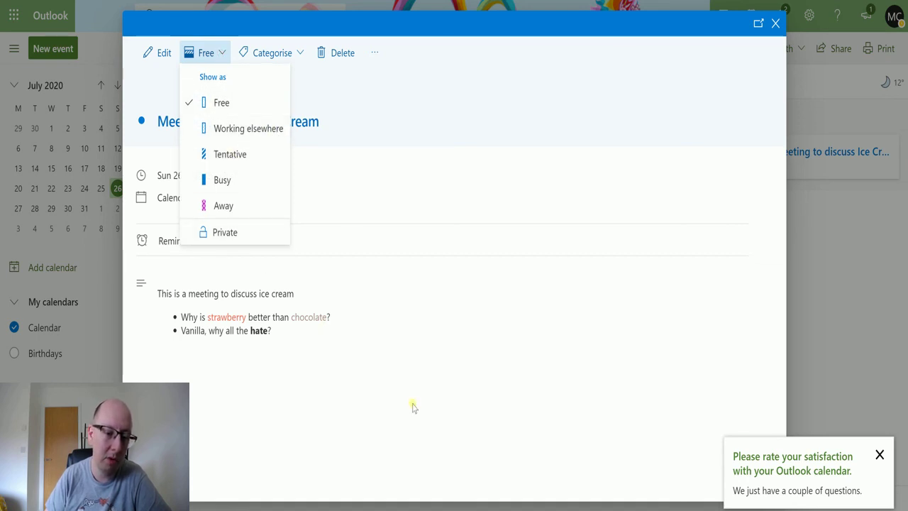
pyautogui.click(395, 365)
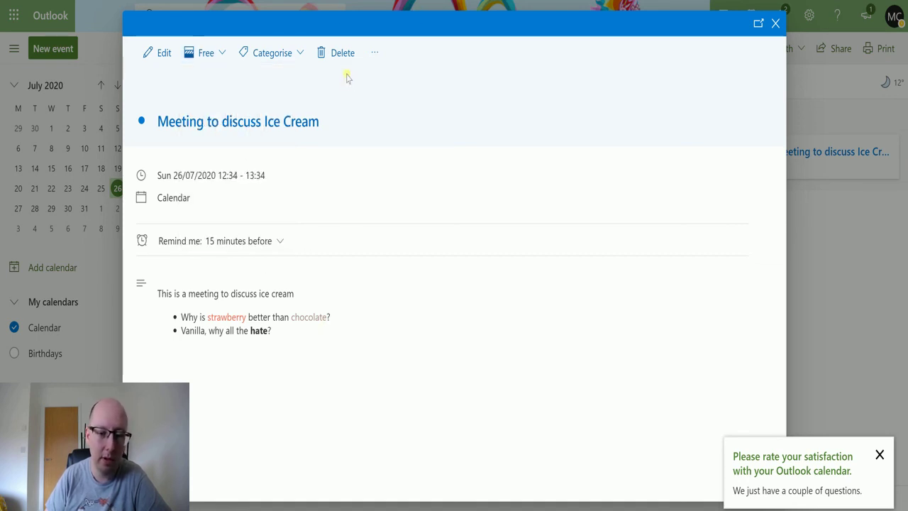
pyautogui.click(374, 53)
pyautogui.click(472, 365)
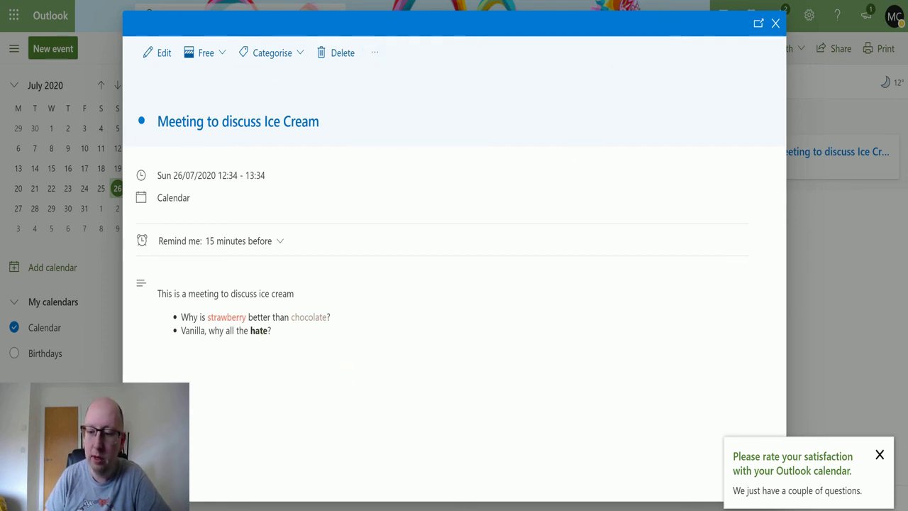
pyautogui.click(775, 24)
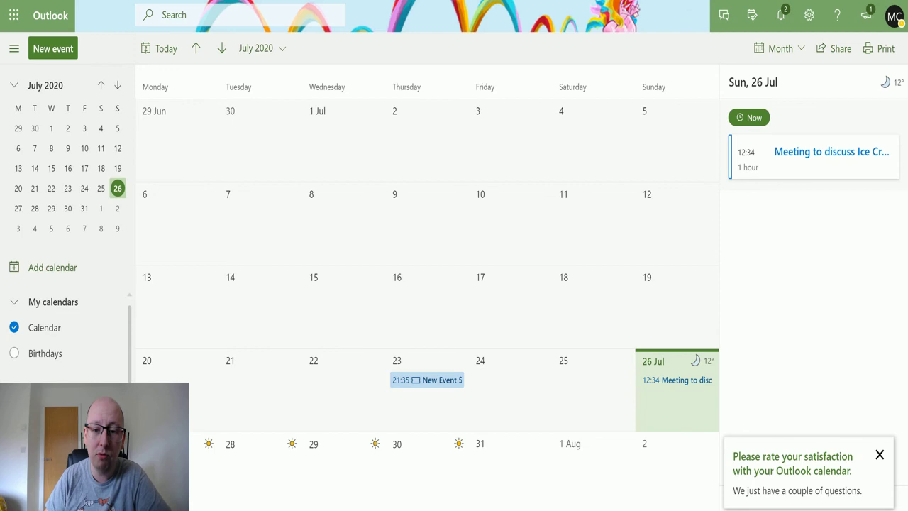
# - Return to Power Automate and expand the Create event (V4) action to view its run inputs
pyautogui.hotkey('ctrl', 'Tab')
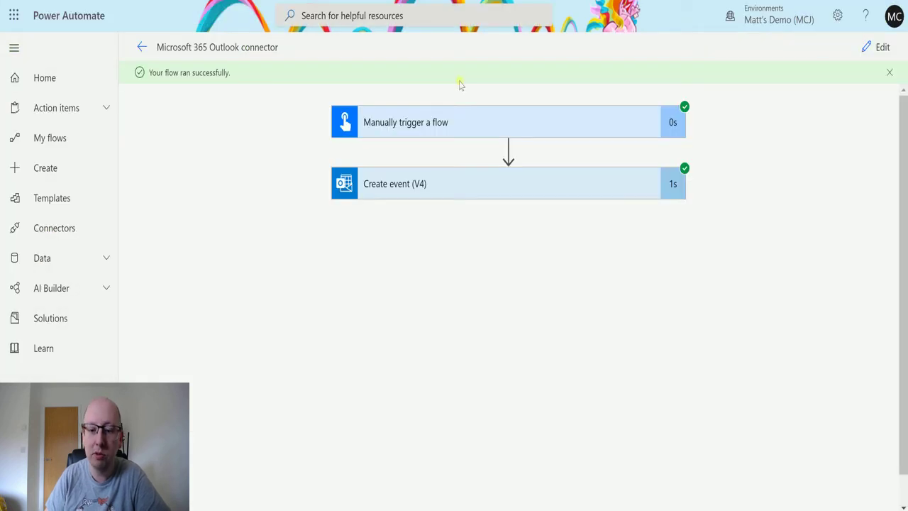
pyautogui.click(564, 193)
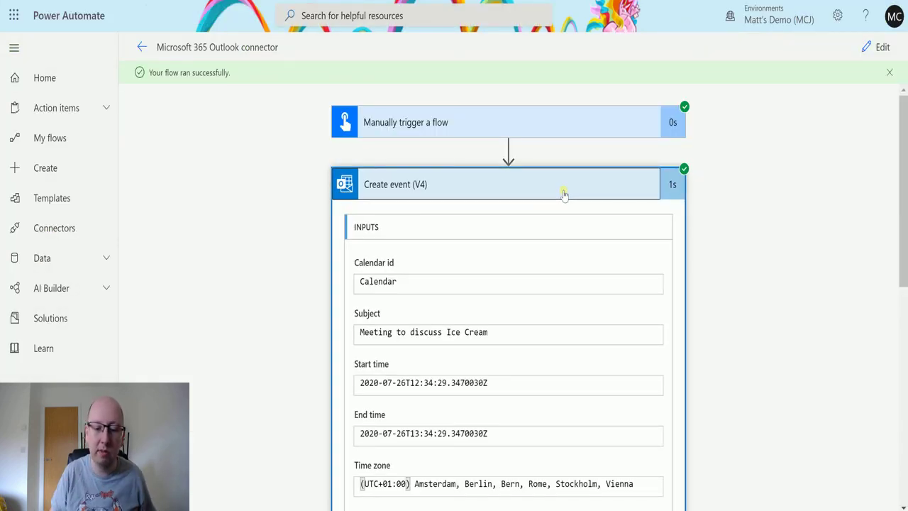